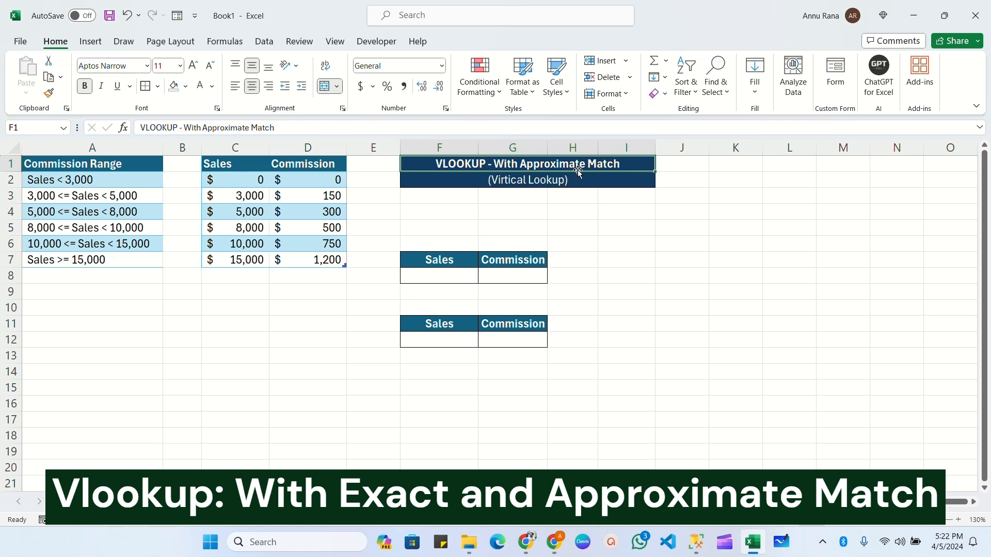
# Step: Switch to the Vlookup - Exact Match sheet and examine the product table's Product Name, Product ID and Unit Price columns
pyautogui.click(137, 498)
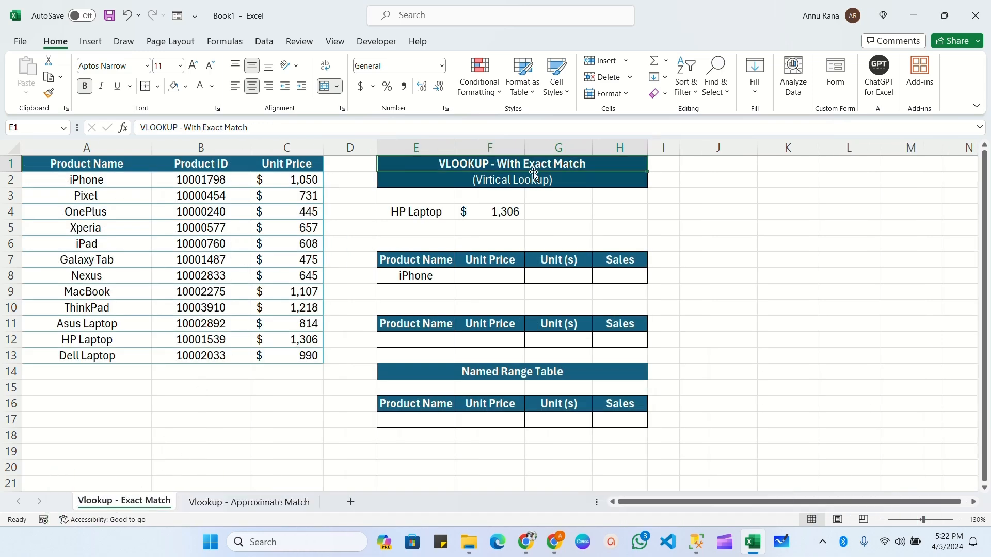
pyautogui.click(580, 200)
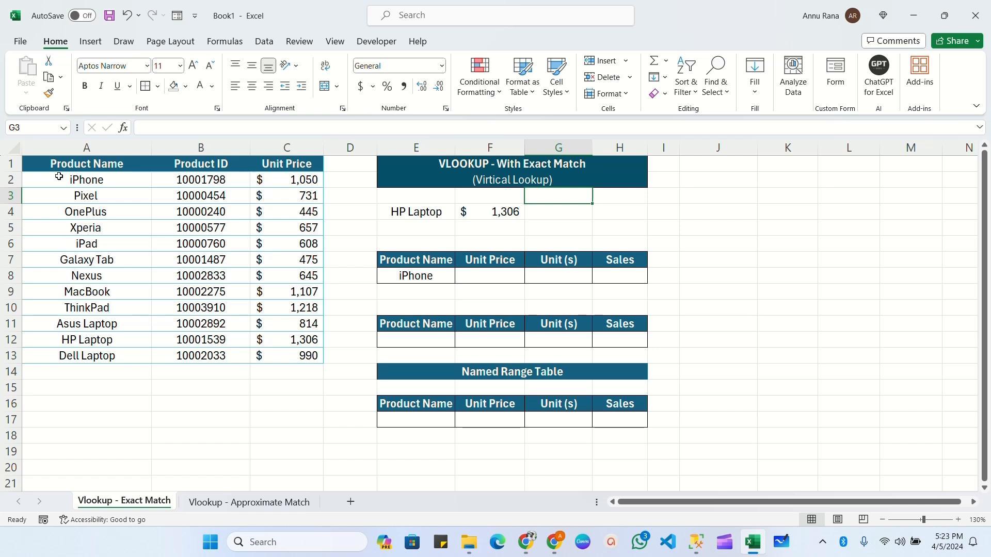
pyautogui.click(66, 162)
pyautogui.moveTo(61, 163); pyautogui.dragTo(289, 356)
pyautogui.click(88, 163)
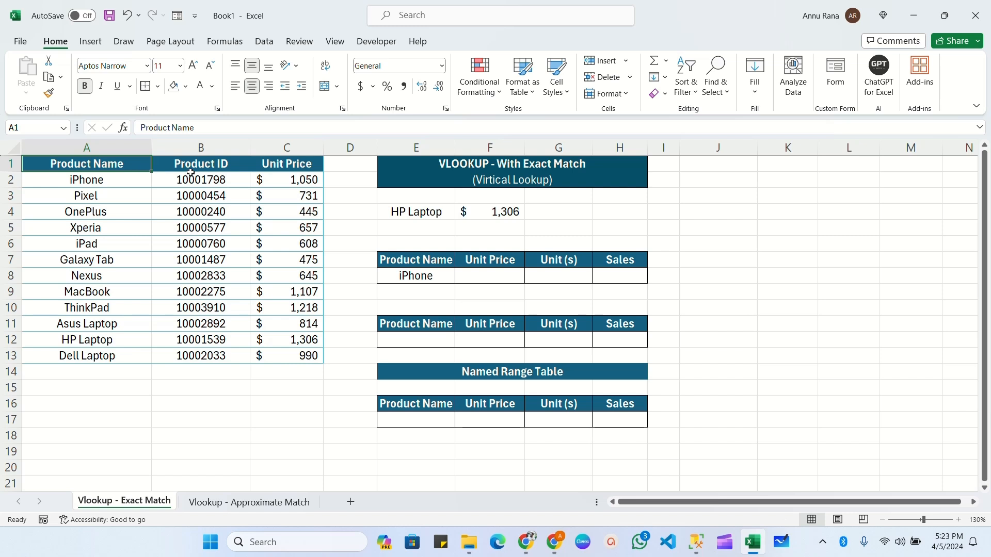
pyautogui.click(212, 166)
pyautogui.click(301, 164)
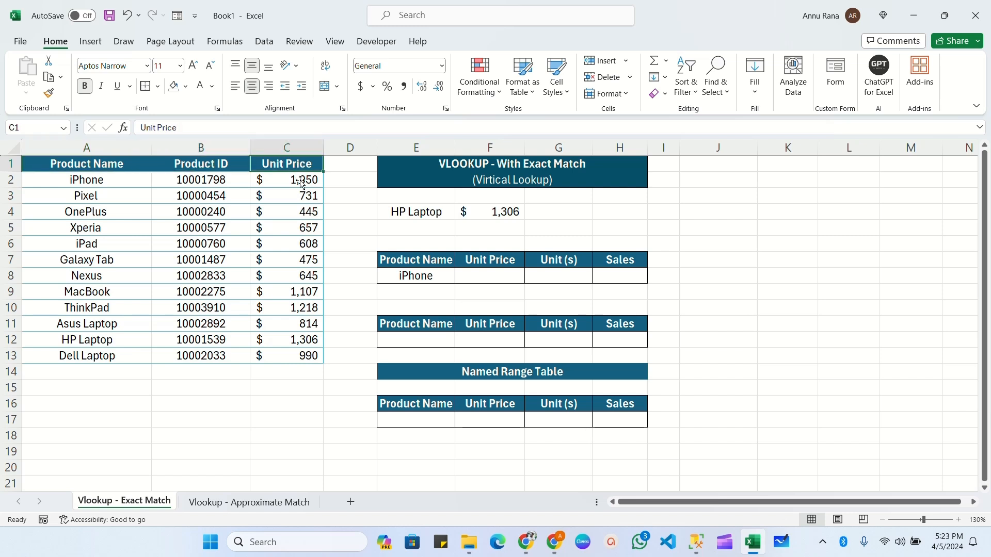
pyautogui.click(54, 166)
pyautogui.moveTo(54, 166); pyautogui.dragTo(283, 341)
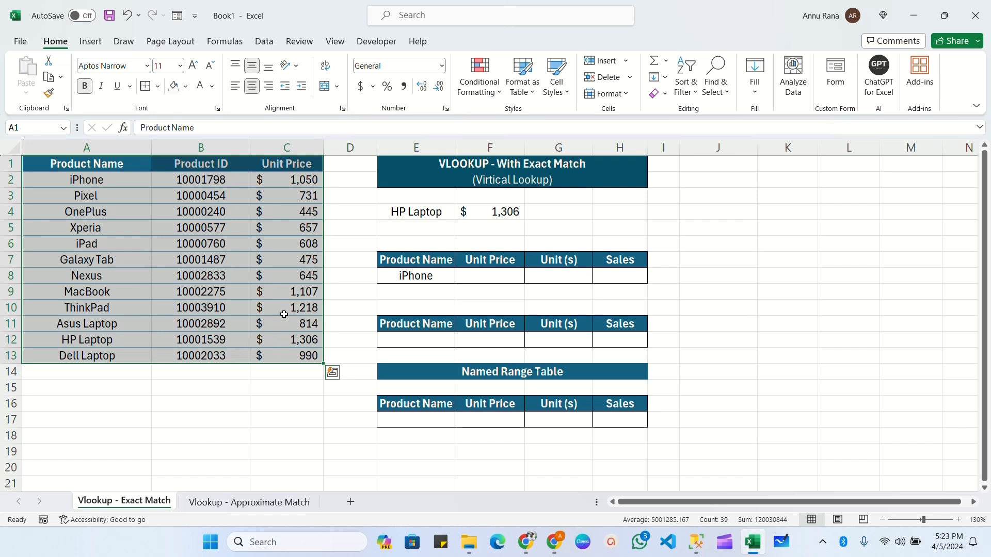
pyautogui.click(278, 260)
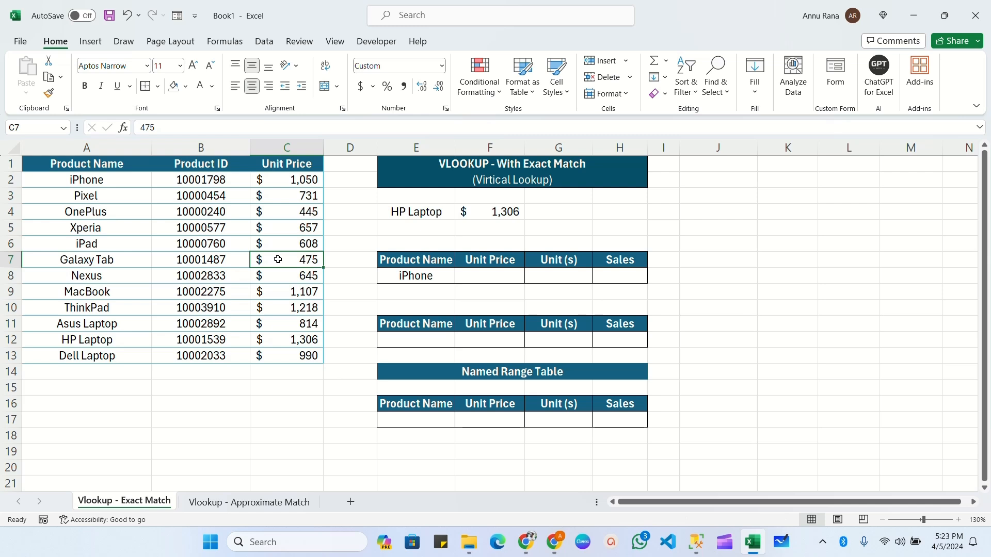
# Step: Compare the HP Laptop example in row 4 with its product table entry, and review the iPhone lookup table in rows 7 and 8
pyautogui.click(422, 212)
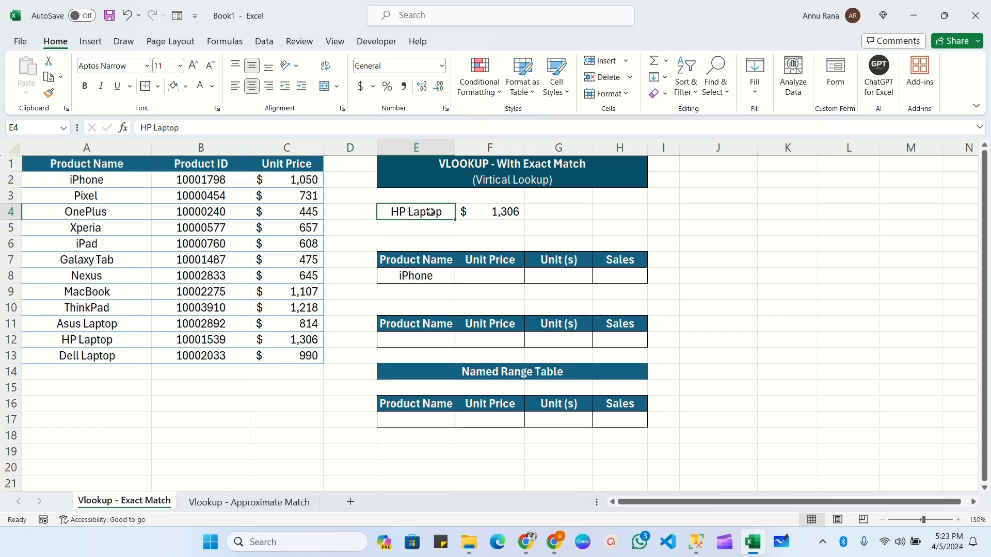
pyautogui.moveTo(98, 180); pyautogui.dragTo(108, 355)
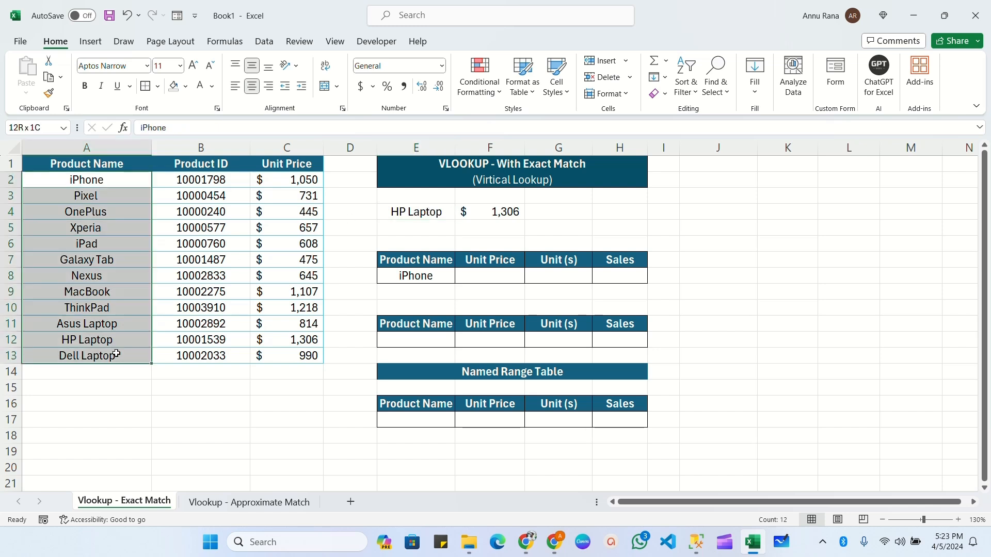
pyautogui.click(72, 340)
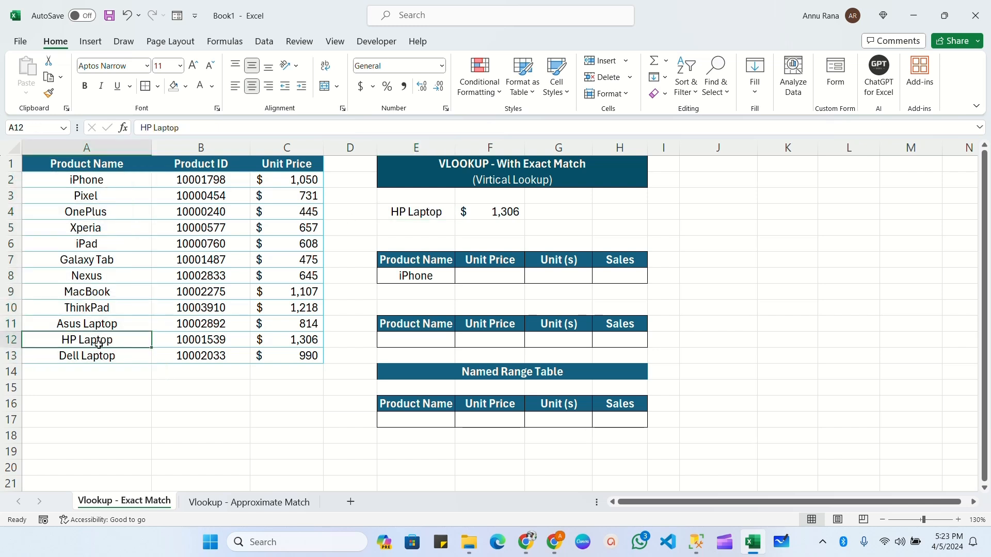
pyautogui.click(285, 339)
pyautogui.click(507, 212)
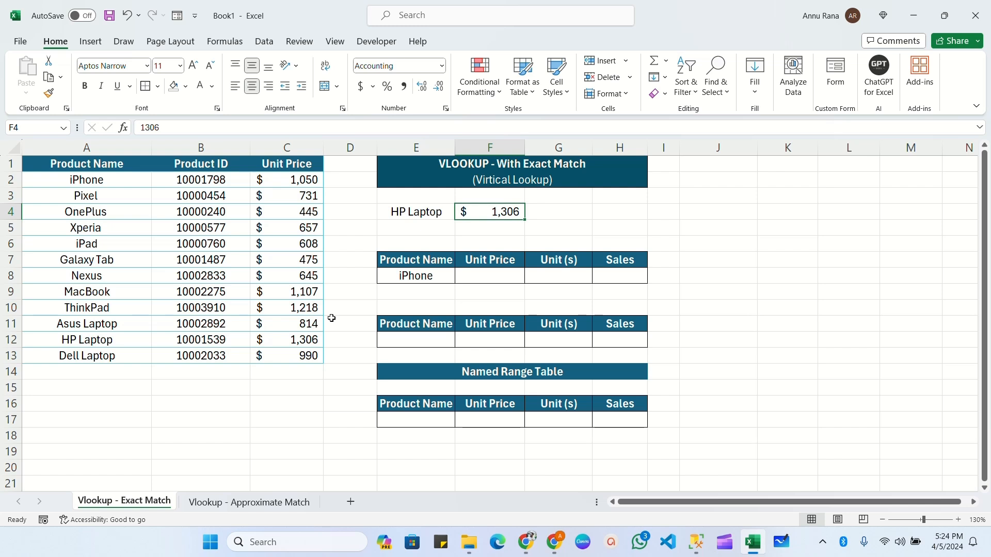
pyautogui.click(436, 277)
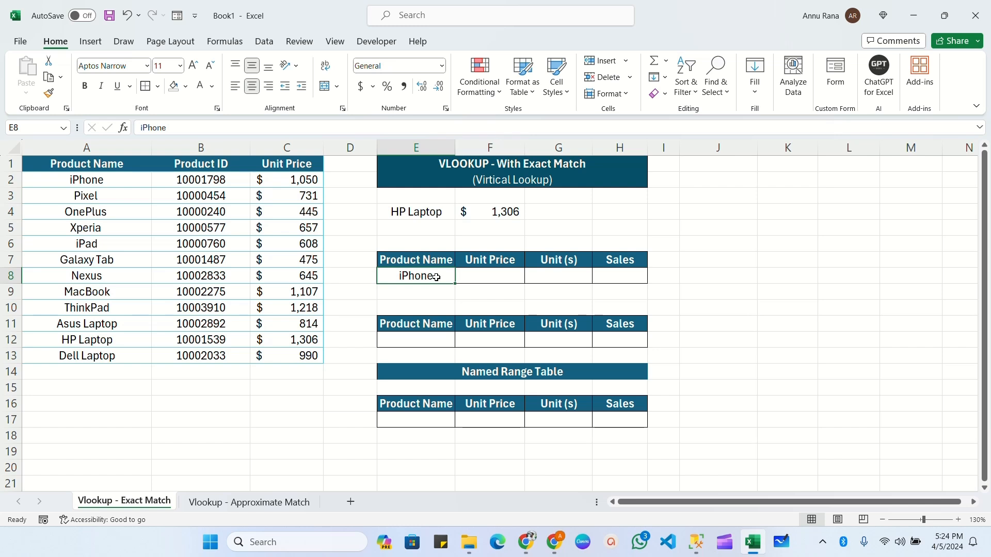
pyautogui.click(474, 275)
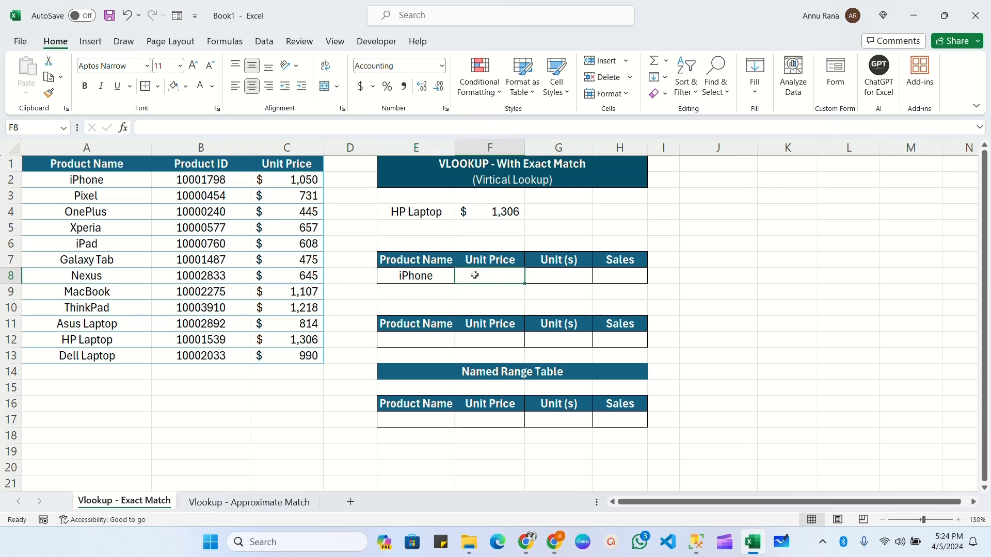
pyautogui.click(411, 276)
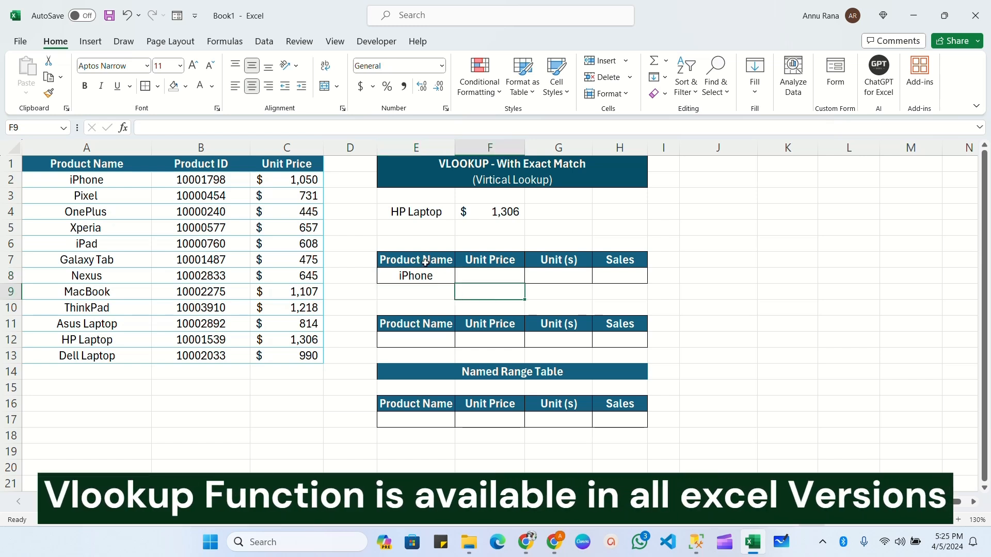
pyautogui.moveTo(420, 258); pyautogui.dragTo(577, 270)
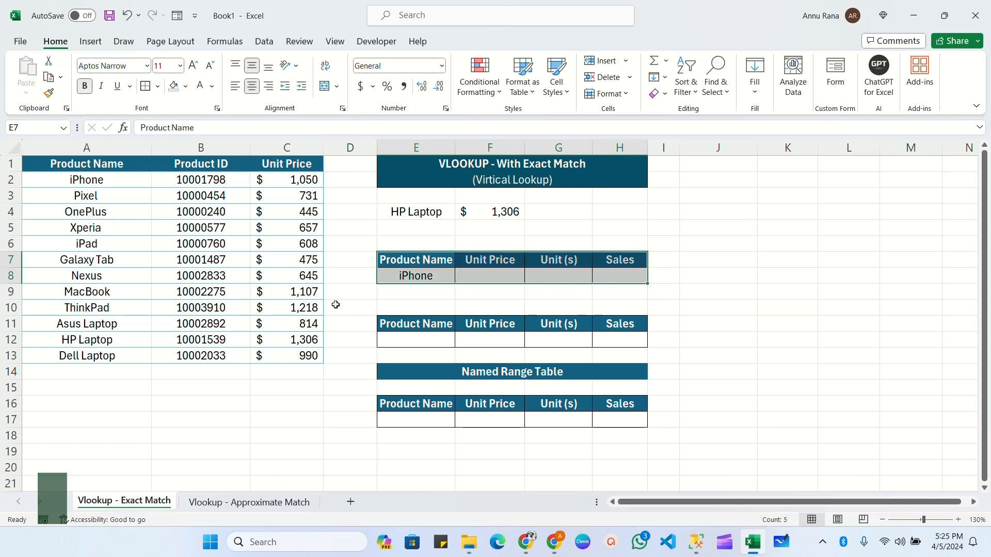
pyautogui.click(446, 279)
# Step: Look up the iPhone's unit price in F8 with the exact-match formula =VLOOKUP(E8,A2:C13,3,0) and check it against the product table
pyautogui.click(491, 276)
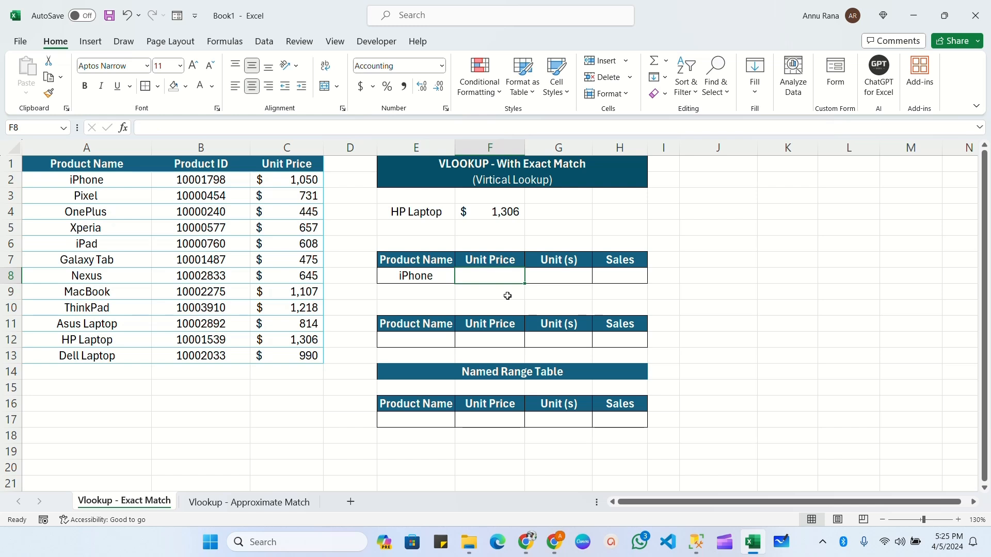
pyautogui.write('=VLOOKUP(')
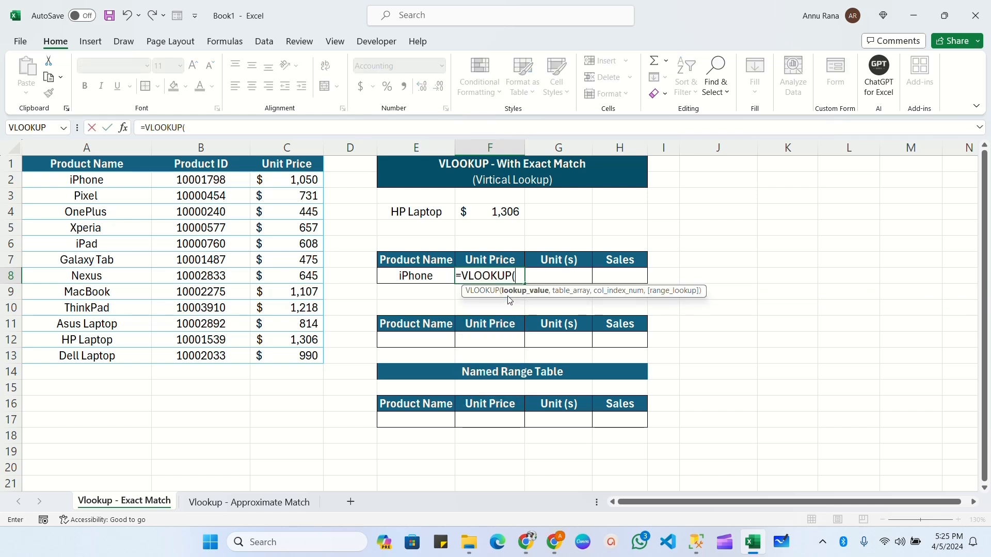
pyautogui.click(412, 276)
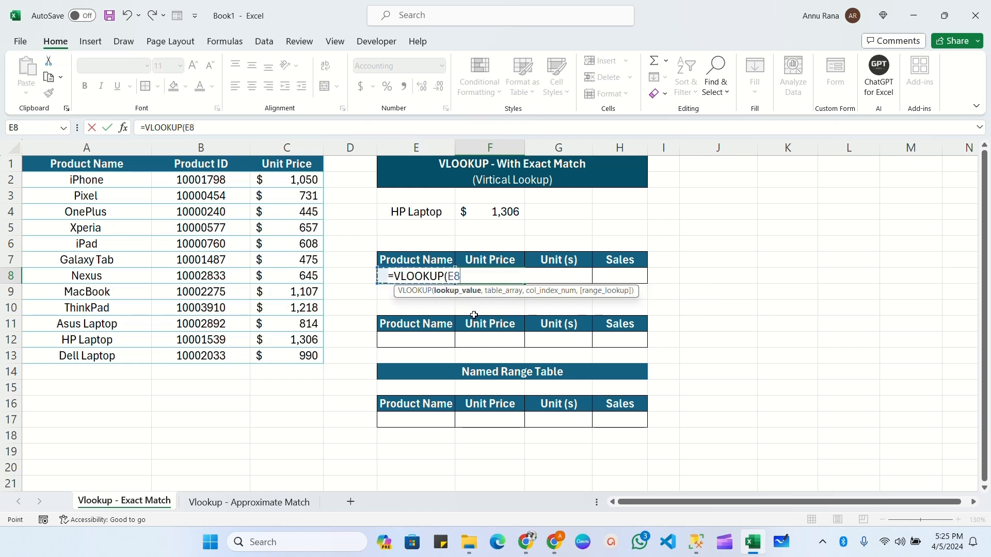
pyautogui.write(',')
pyautogui.moveTo(51, 181); pyautogui.dragTo(284, 354)
pyautogui.write(',')
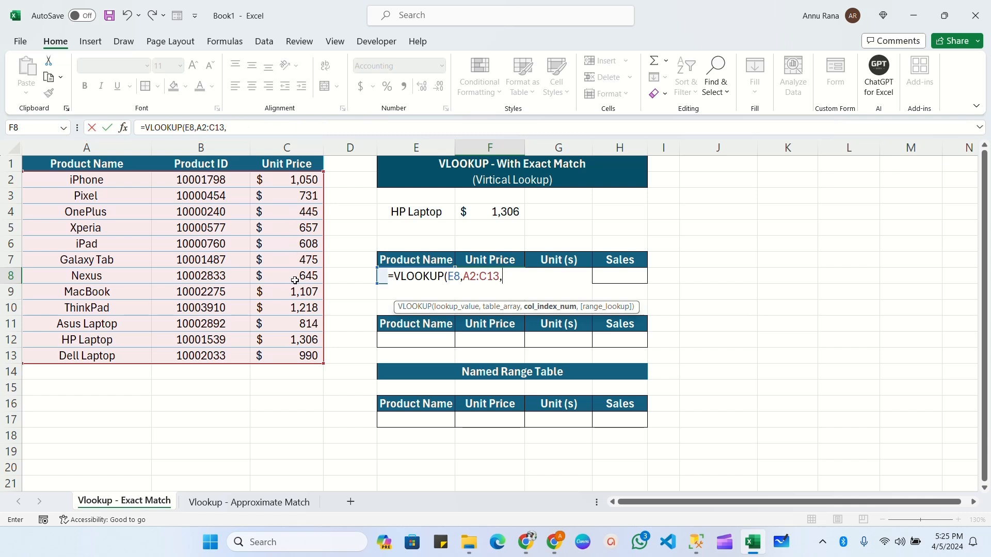
pyautogui.write('3,')
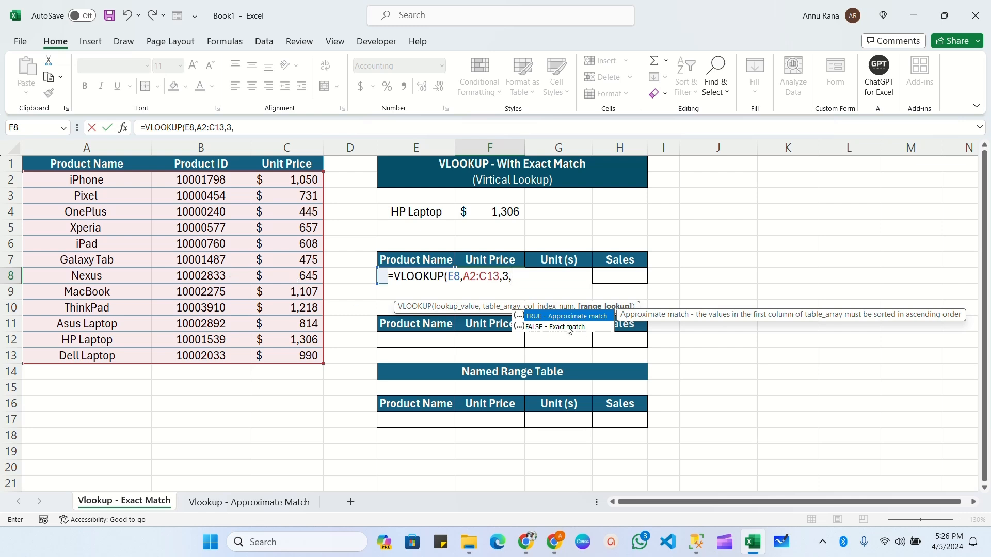
pyautogui.write('0)')
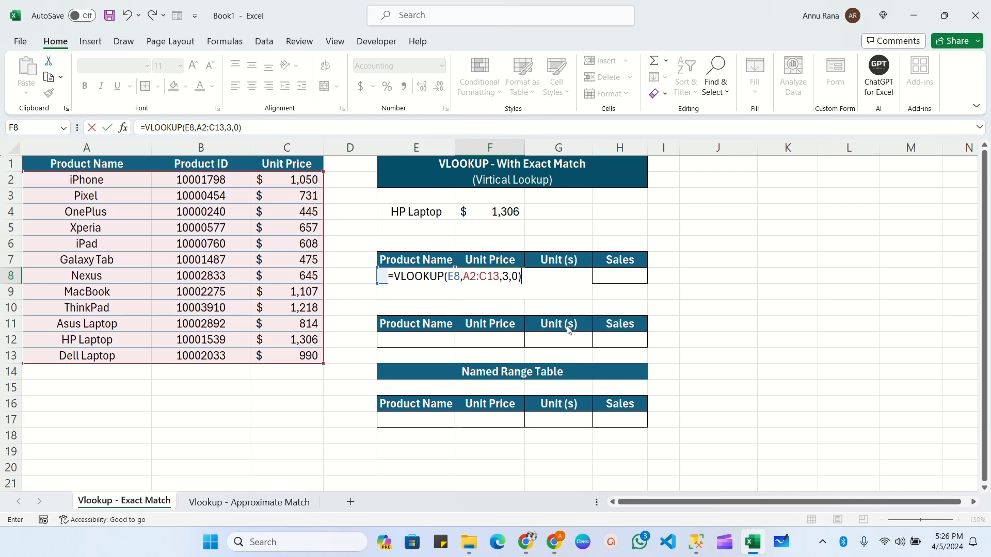
pyautogui.press('Return')
pyautogui.click(414, 283)
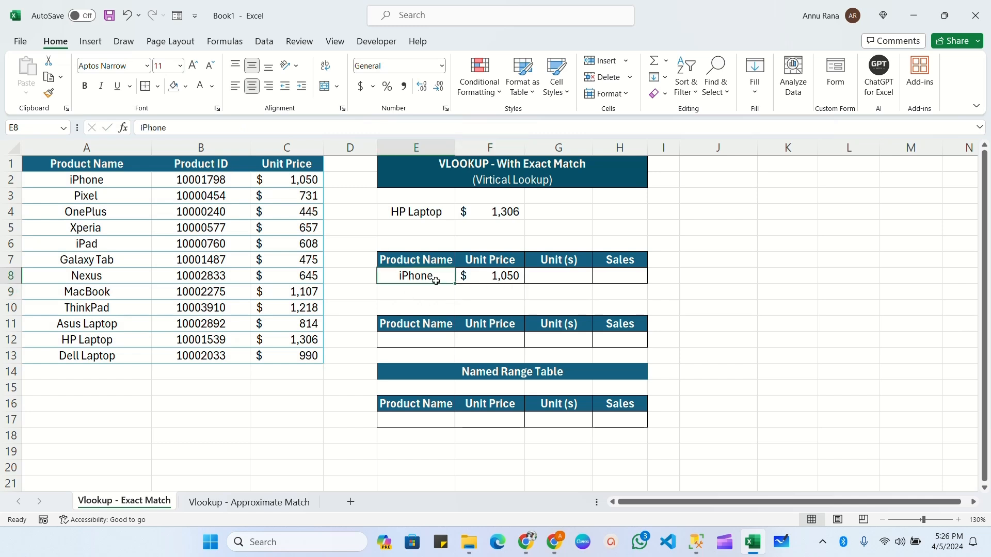
pyautogui.click(513, 276)
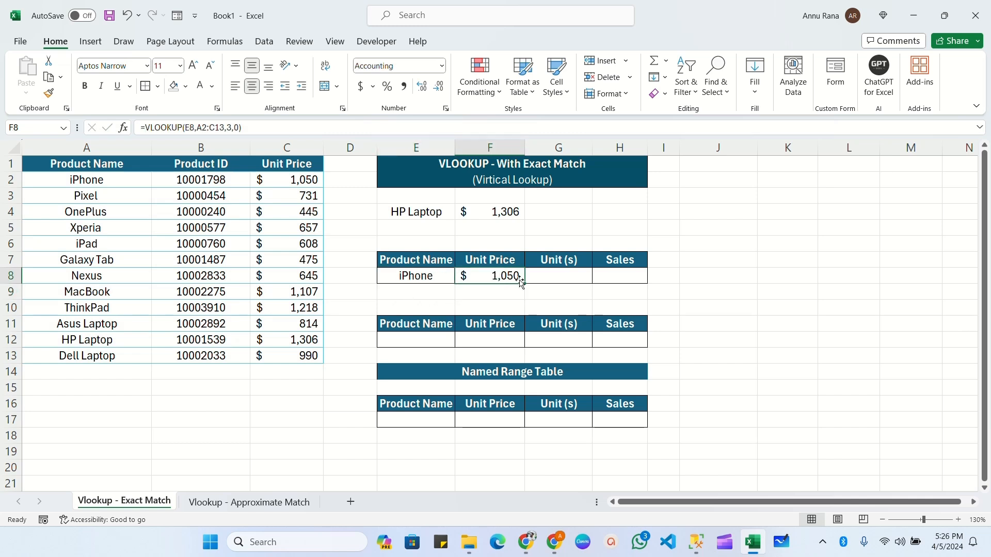
pyautogui.moveTo(106, 180); pyautogui.dragTo(299, 185)
# Step: Enter 5 units for the iPhone in G8 and calculate its sales in H8 with =F8*G8
pyautogui.click(558, 275)
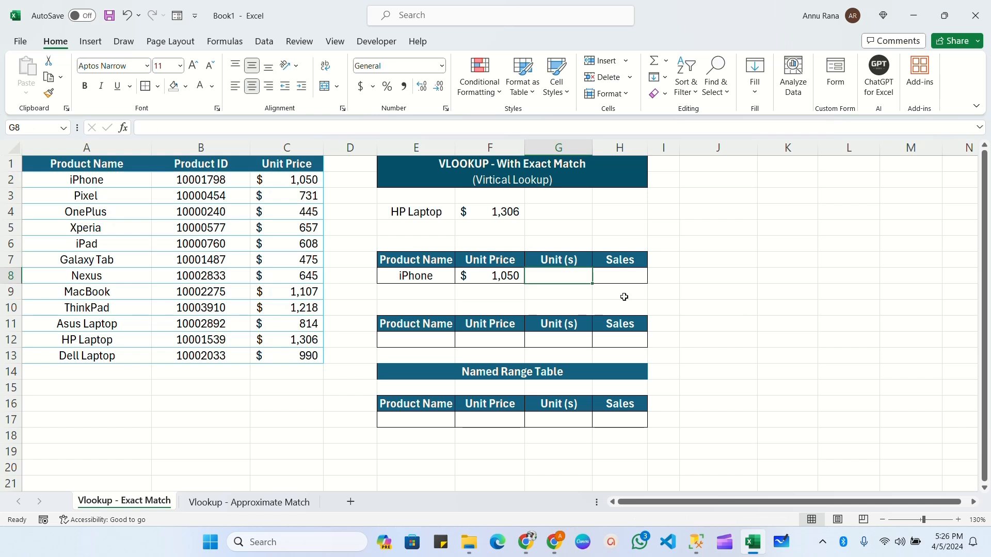
pyautogui.write('5')
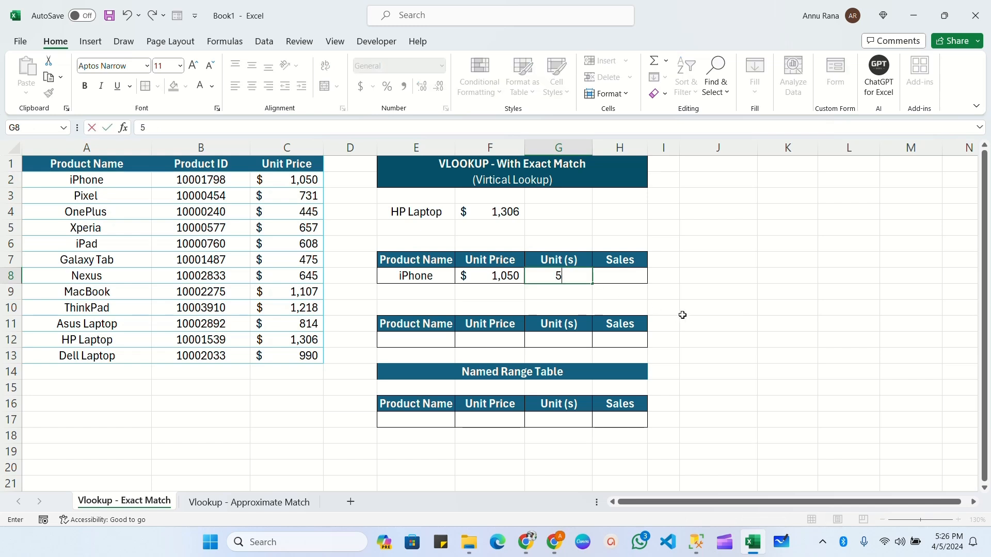
pyautogui.press('Tab')
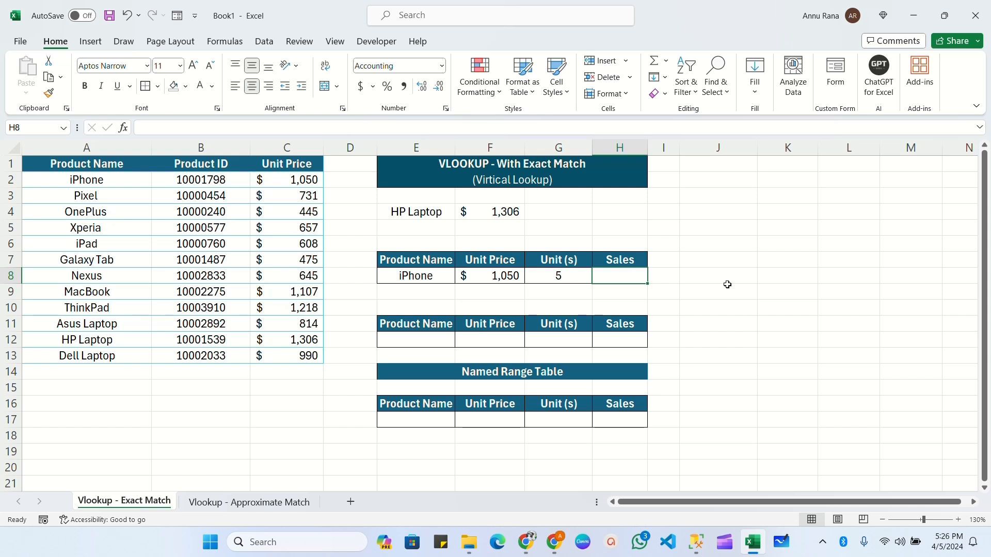
pyautogui.write('=')
pyautogui.click(504, 275)
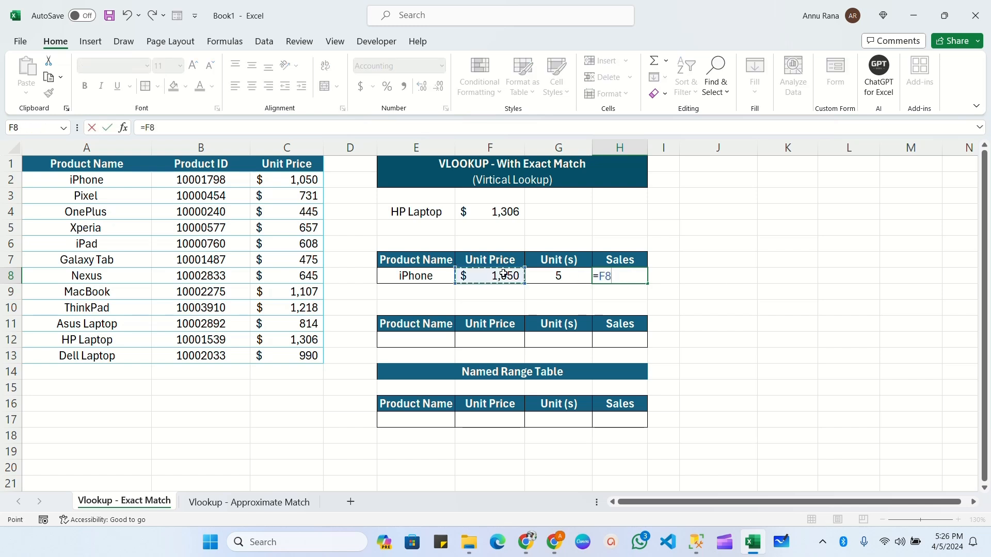
pyautogui.write('*')
pyautogui.click(559, 272)
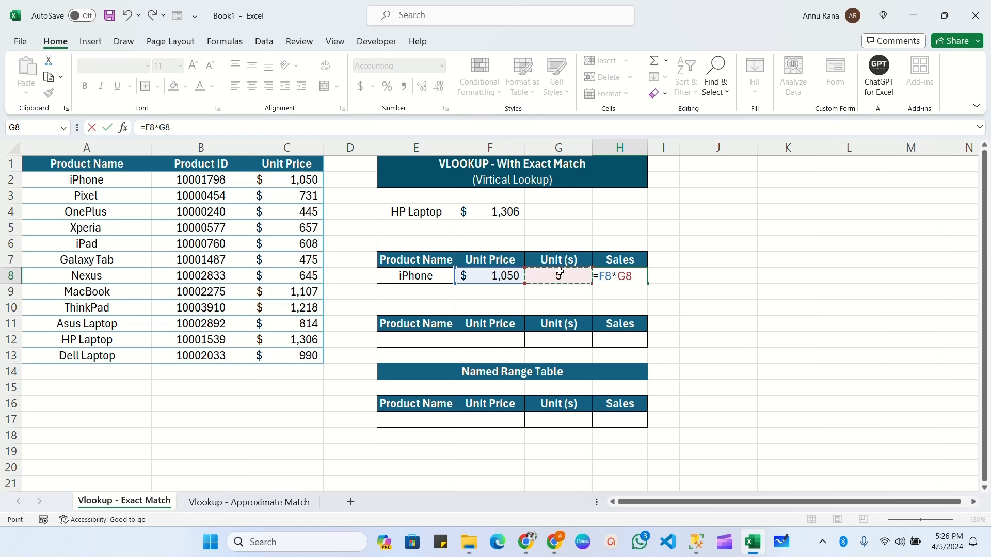
pyautogui.press('Return')
pyautogui.click(617, 273)
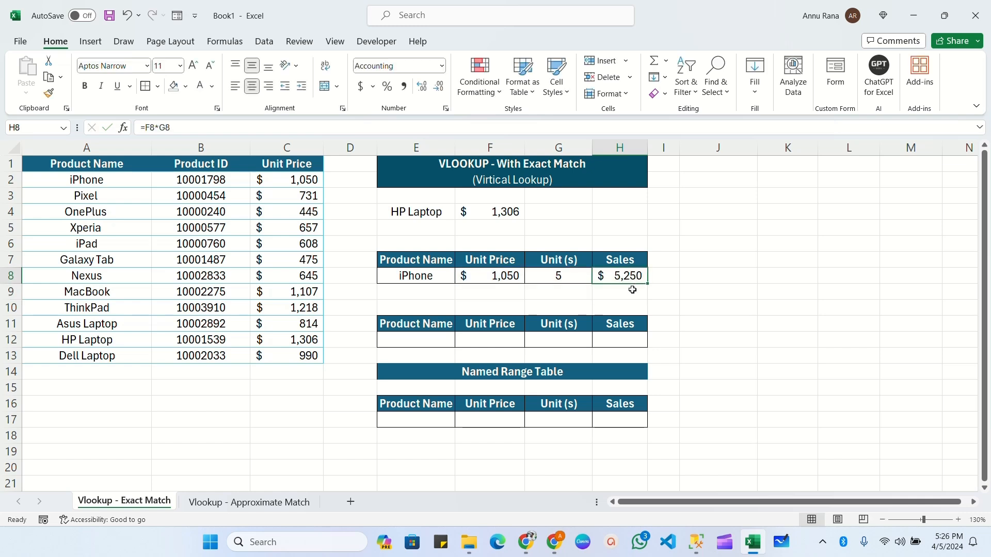
pyautogui.click(431, 341)
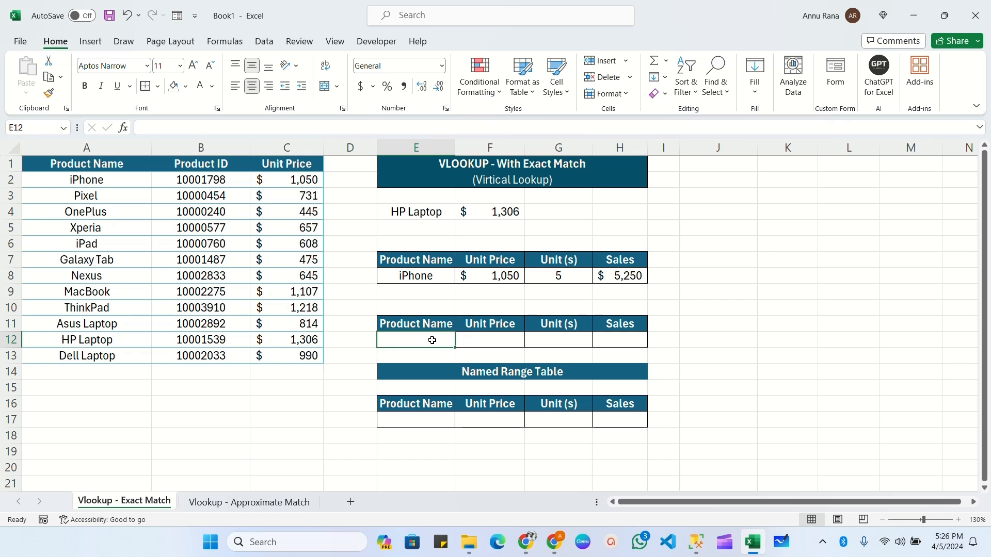
pyautogui.click(428, 275)
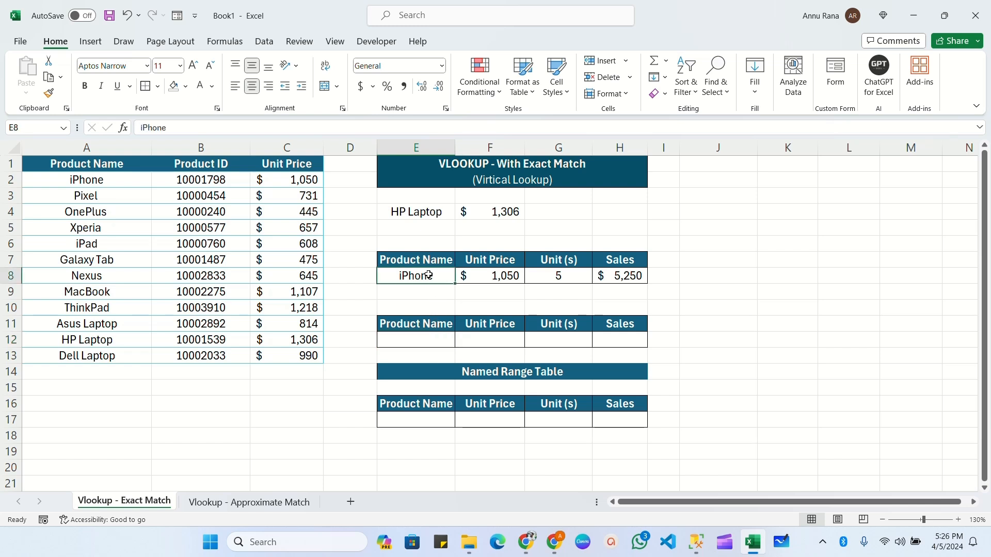
pyautogui.click(406, 336)
pyautogui.moveTo(407, 325); pyautogui.dragTo(610, 338)
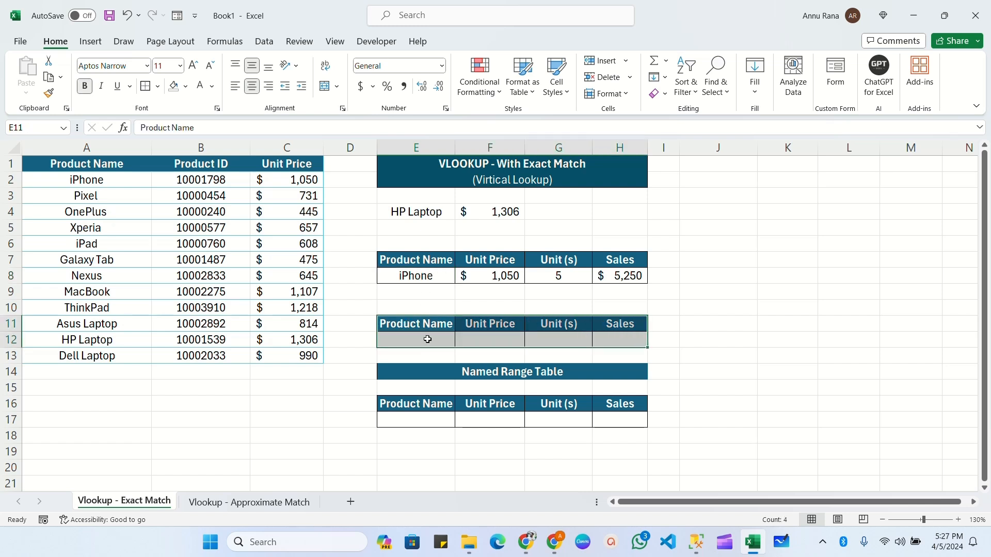
# Step: Add a data validation drop-down list to E12, using the product names in =$A$2:$A$13 as its source
pyautogui.click(427, 339)
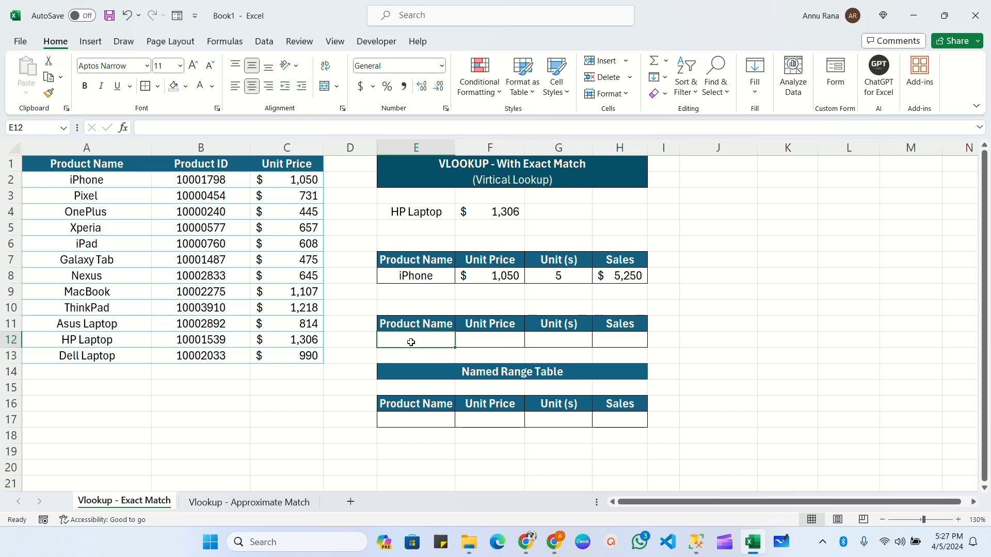
pyautogui.click(263, 42)
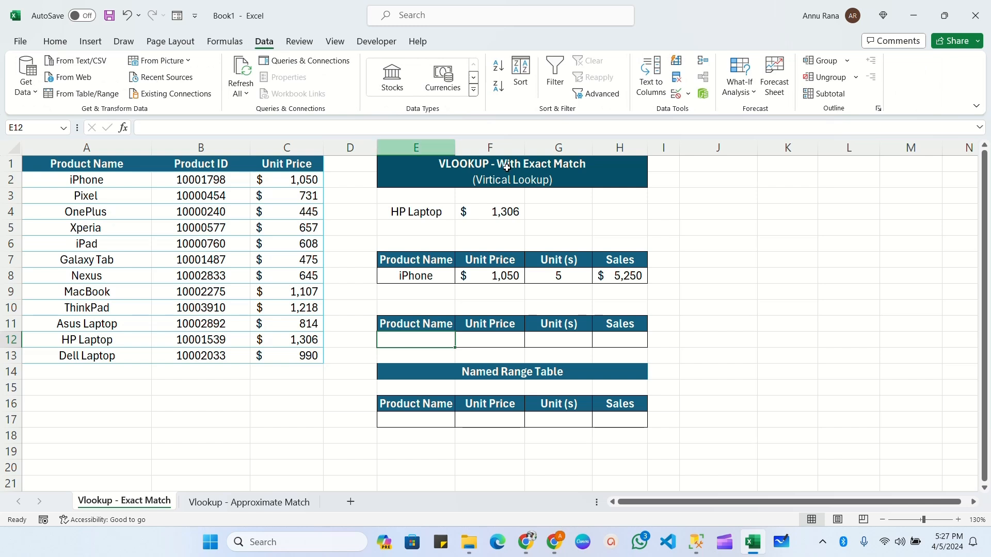
pyautogui.click(688, 94)
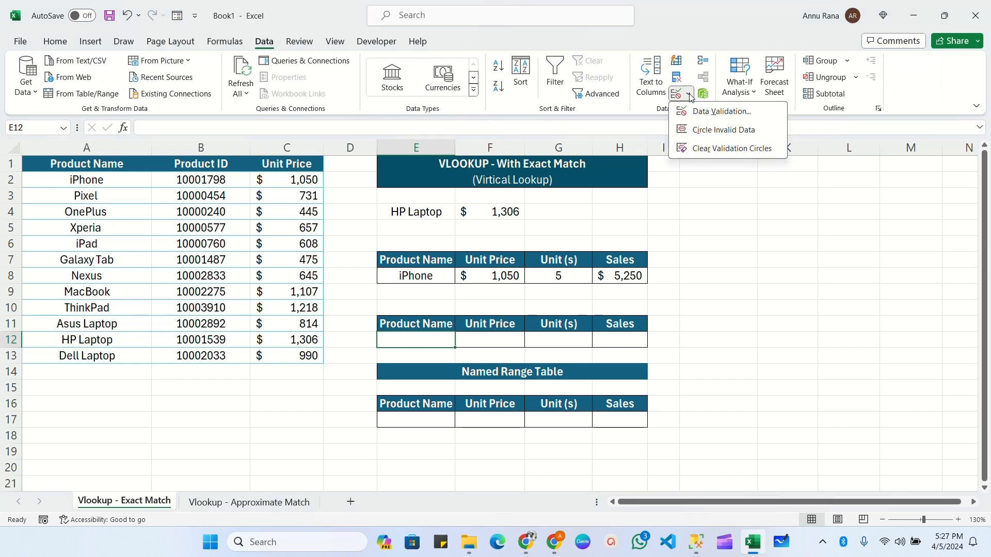
pyautogui.click(702, 113)
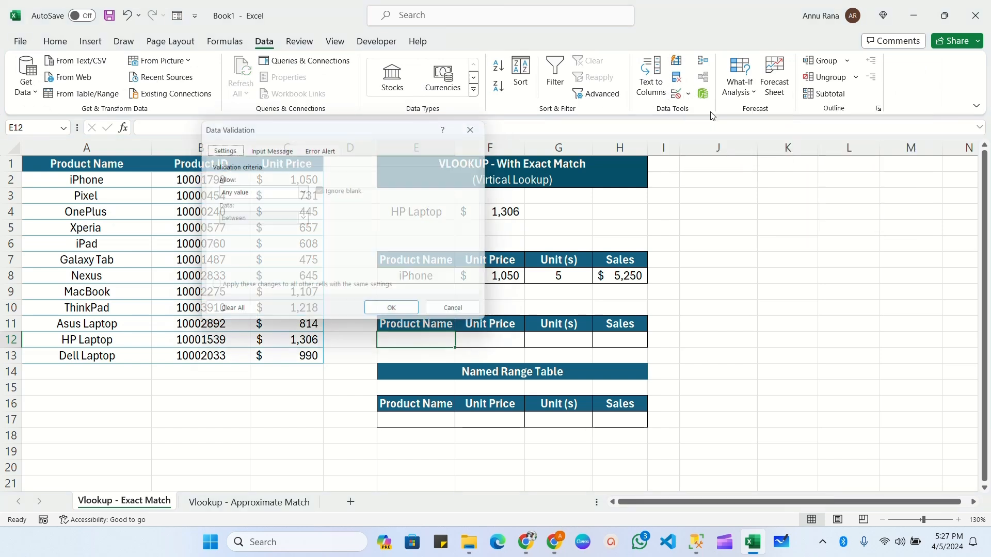
pyautogui.moveTo(349, 135); pyautogui.dragTo(503, 133)
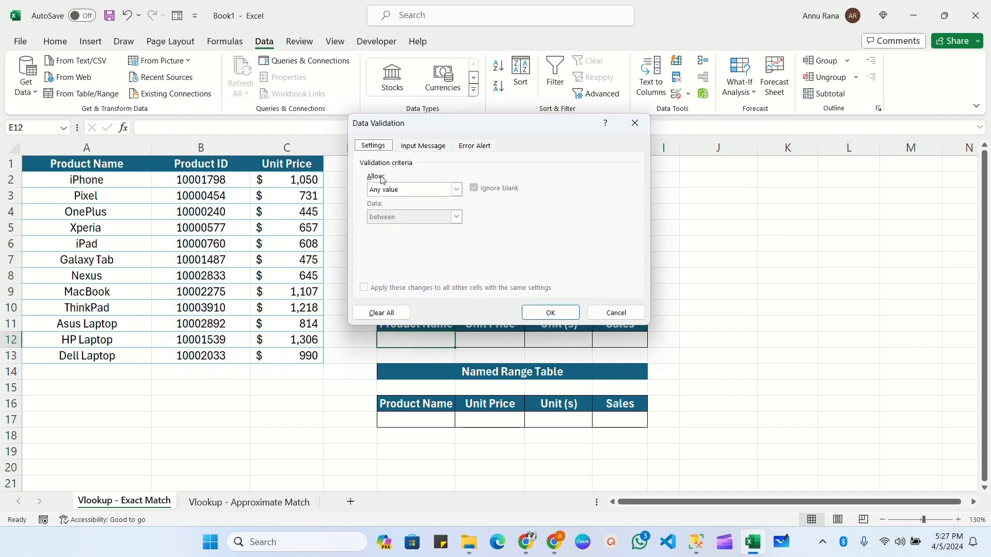
pyautogui.click(456, 190)
pyautogui.click(386, 227)
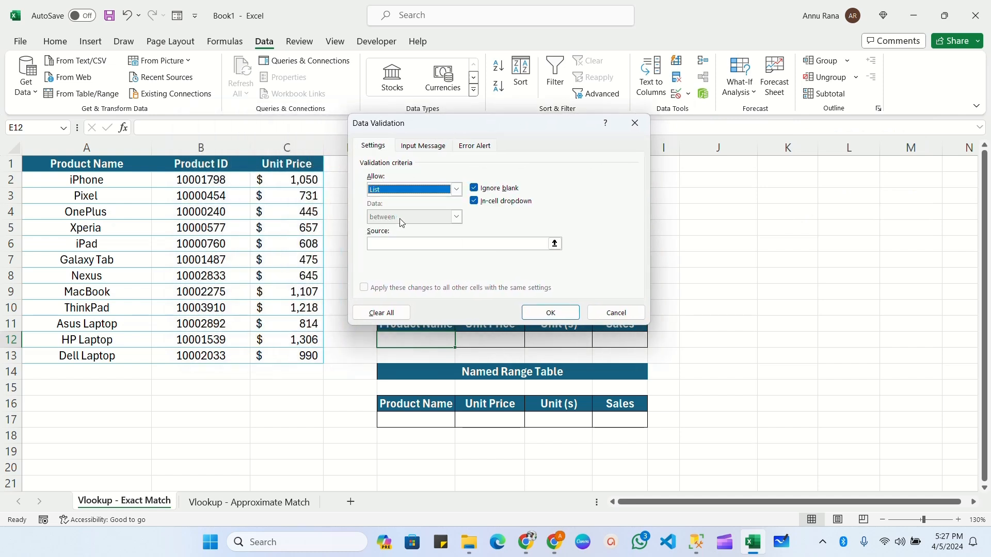
pyautogui.click(384, 244)
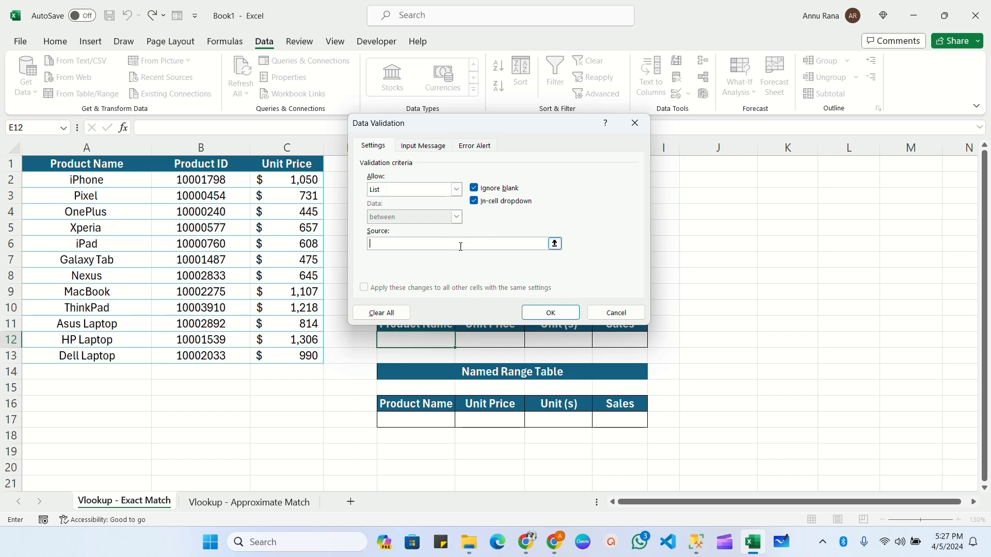
pyautogui.moveTo(86, 180); pyautogui.dragTo(150, 359)
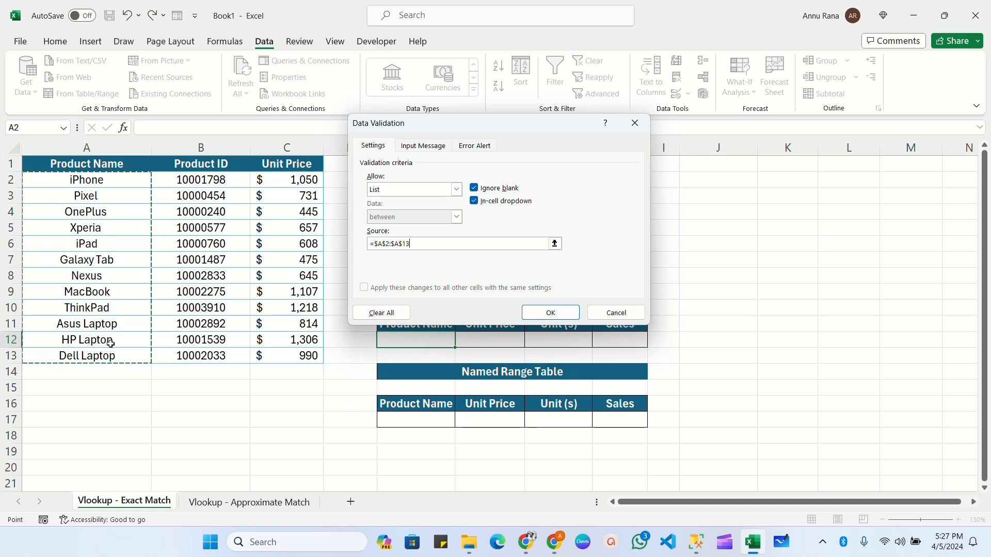
pyautogui.click(550, 313)
# Step: Choose Pixel from the E12 drop-down and look up its unit price in F12 with =VLOOKUP(E12,A2:C13,3,0)
pyautogui.click(459, 342)
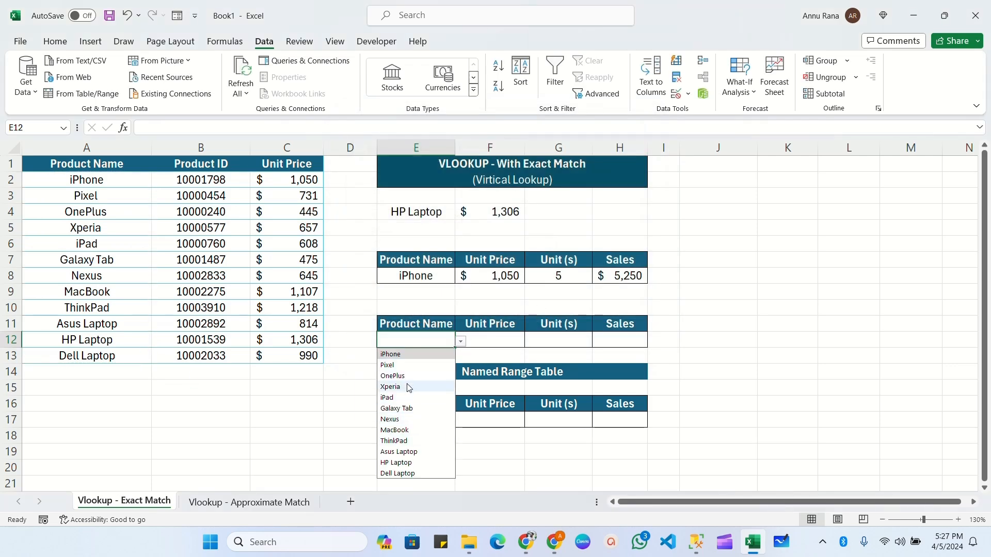
pyautogui.click(408, 365)
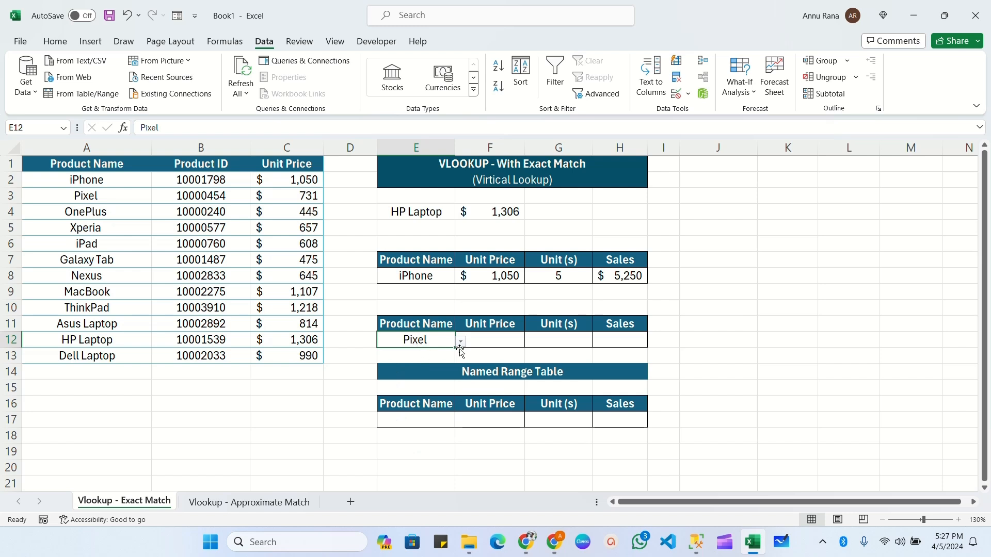
pyautogui.click(488, 339)
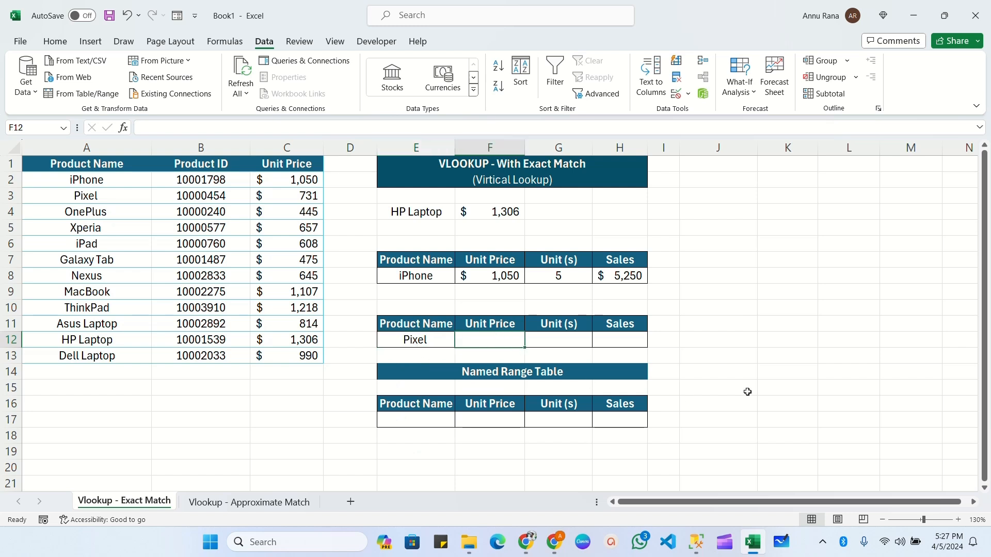
pyautogui.write('=vl')
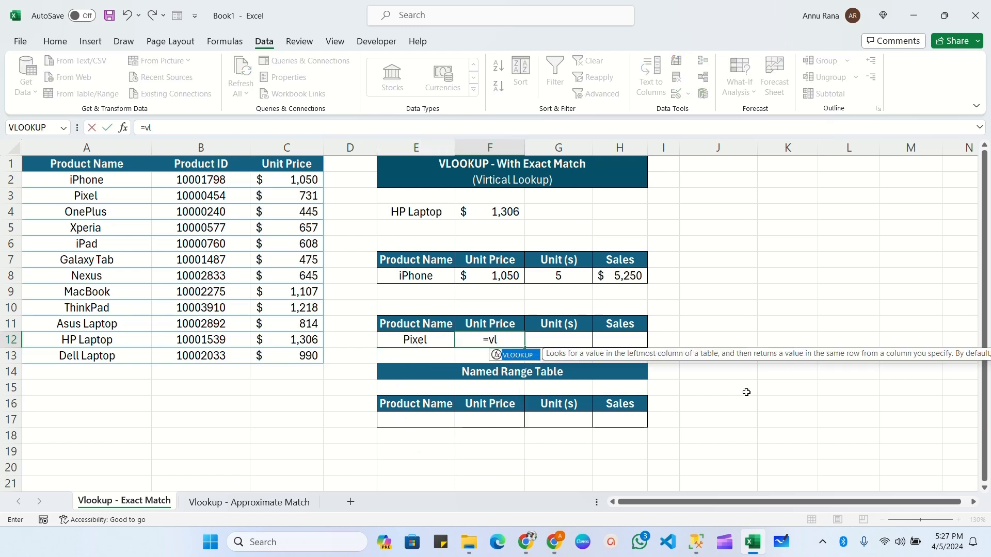
pyautogui.press('Tab')
pyautogui.click(399, 340)
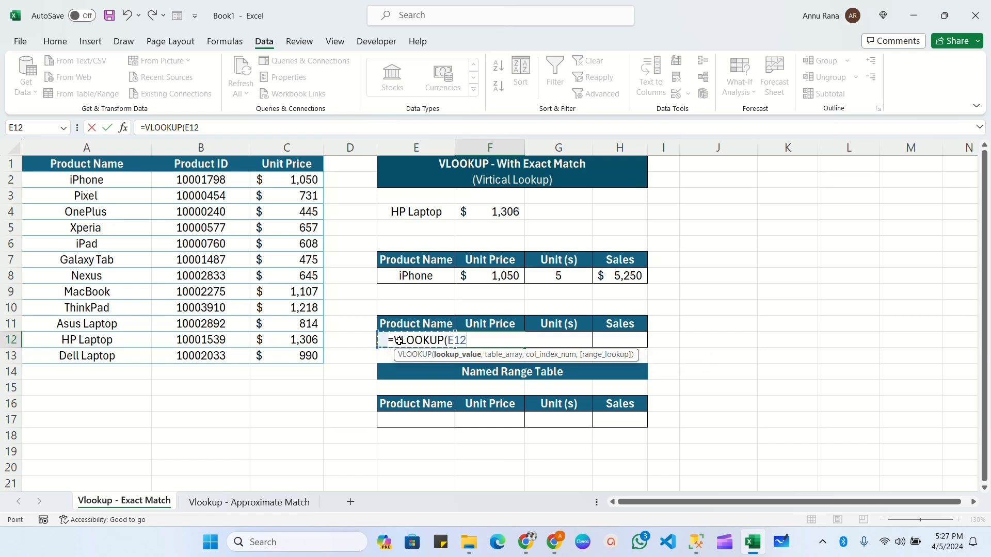
pyautogui.write(',')
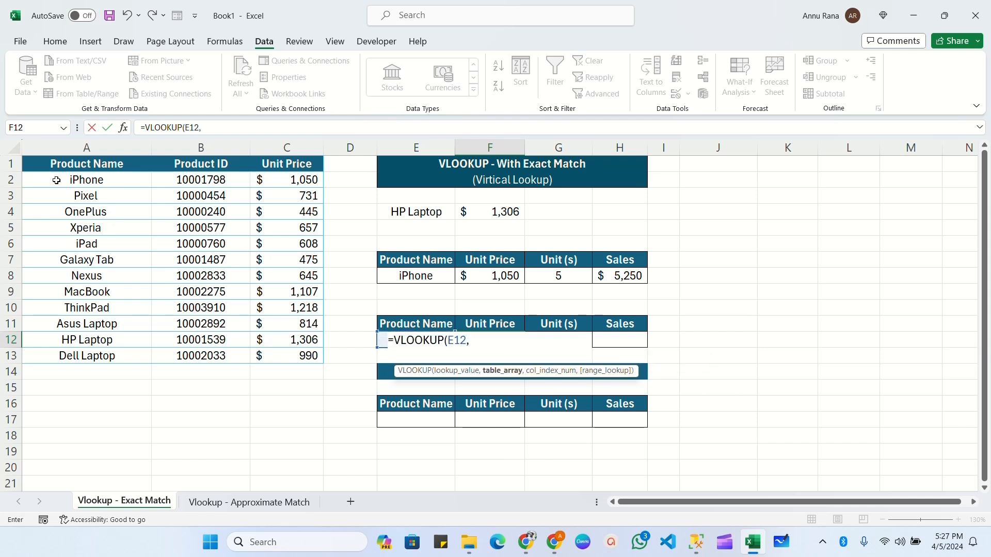
pyautogui.moveTo(57, 179); pyautogui.dragTo(288, 355)
pyautogui.write(',')
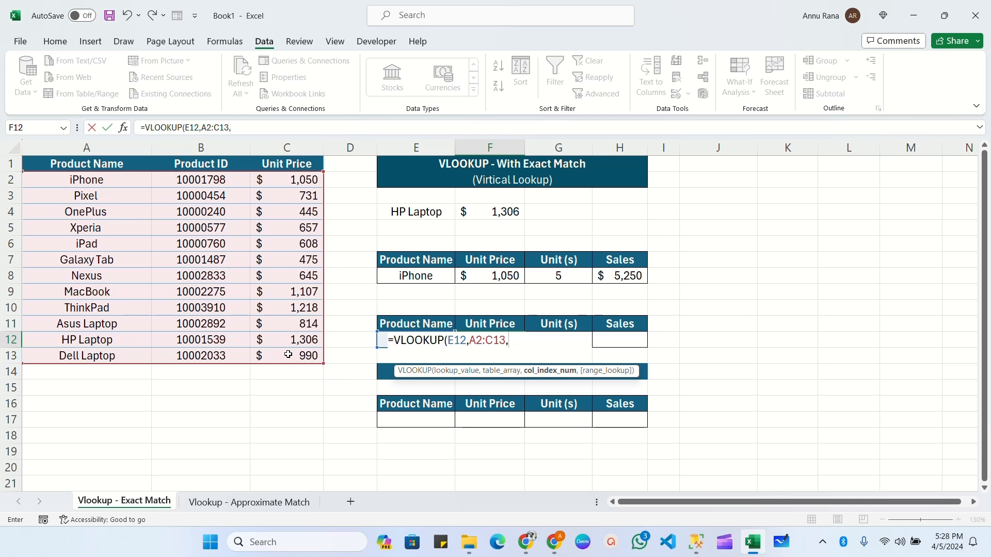
pyautogui.write('3,')
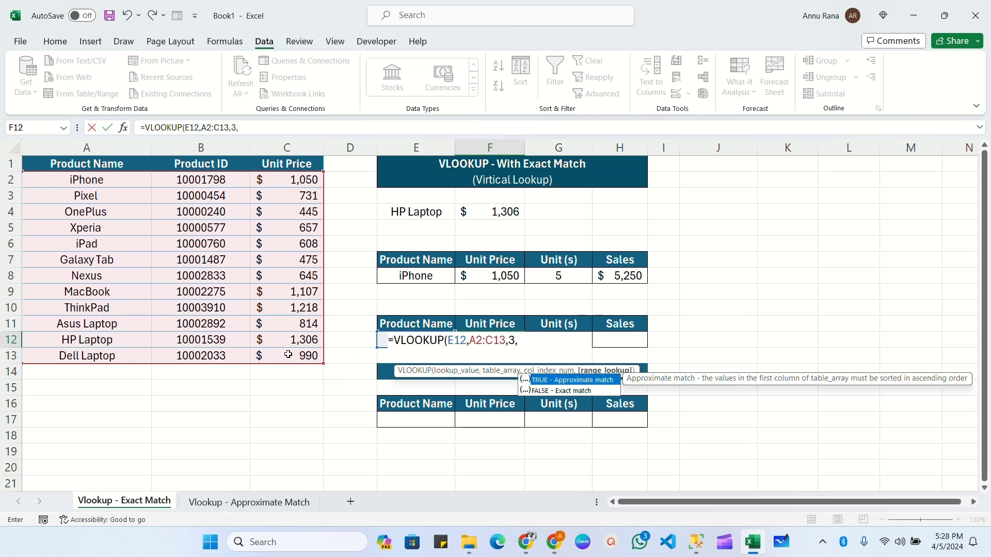
pyautogui.write('0)')
pyautogui.press('Return')
# Step: Copy the units and sales formula from G8:H8 to G12:H12 and check the copied sales formula
pyautogui.moveTo(558, 276); pyautogui.dragTo(619, 276)
pyautogui.hotkey('ctrl', 'c')
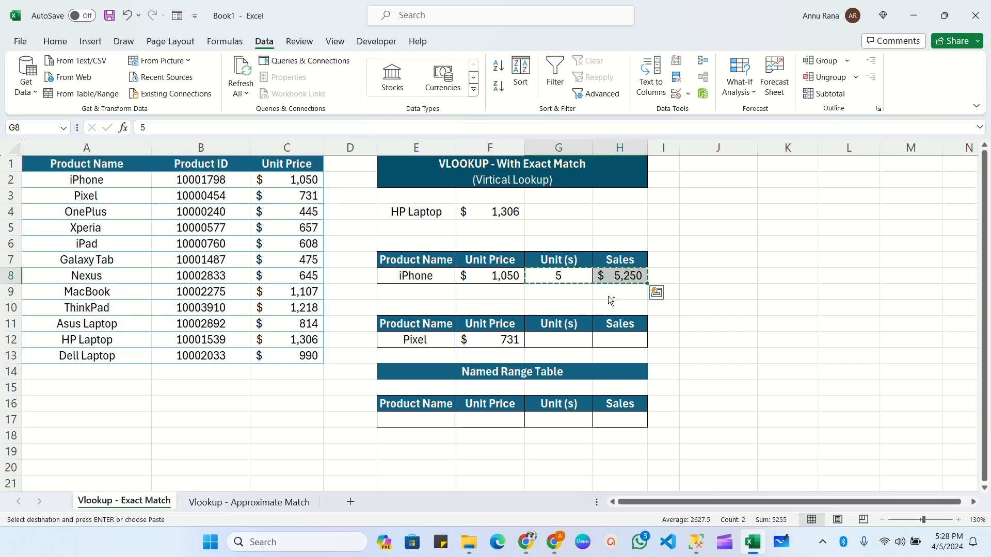
pyautogui.click(562, 340)
pyautogui.hotkey('ctrl', 'v')
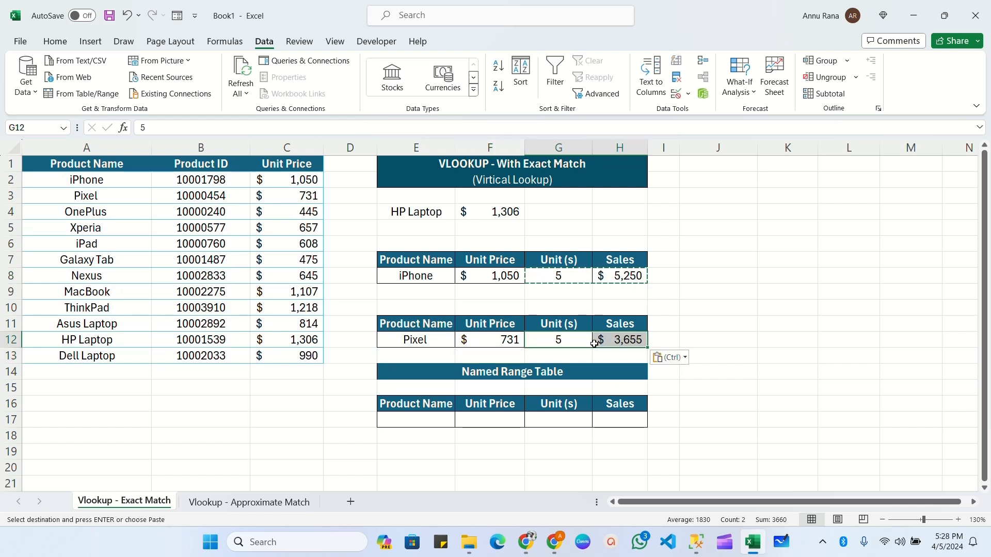
pyautogui.click(511, 338)
pyautogui.click(631, 339)
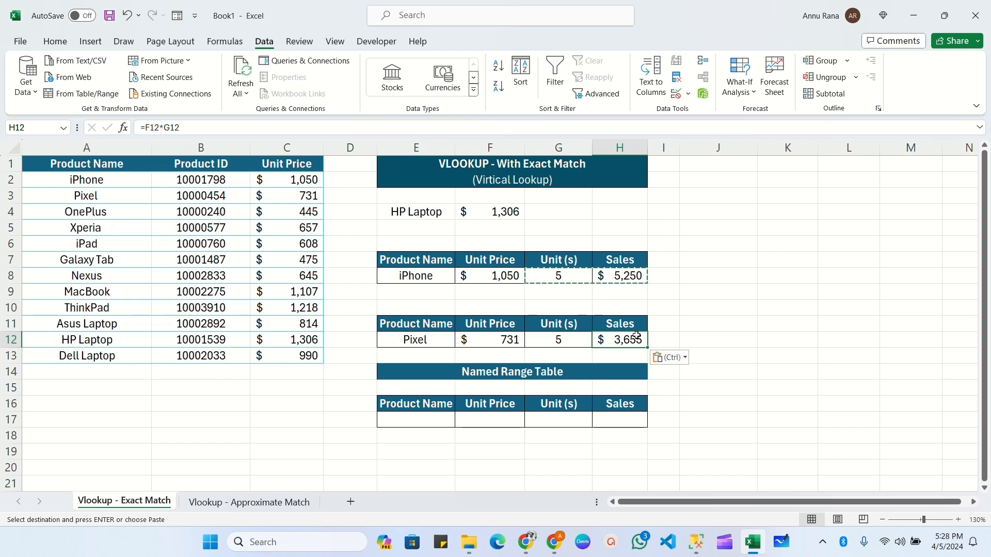
pyautogui.press('Escape')
# Step: Copy the Pixel cell with its drop-down from E12 to E17 in the Named Range Table section and check the list
pyautogui.click(464, 372)
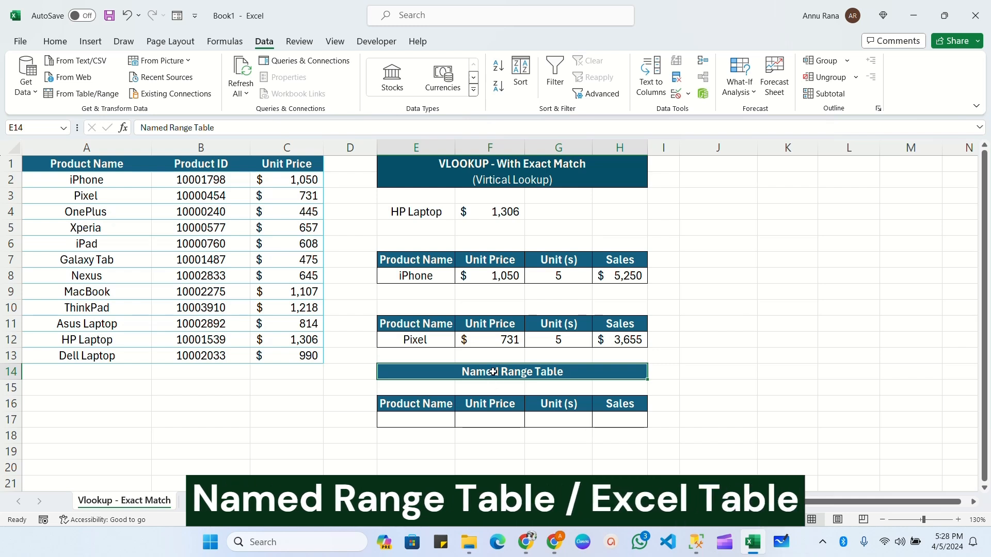
pyautogui.click(439, 343)
pyautogui.hotkey('ctrl', 'c')
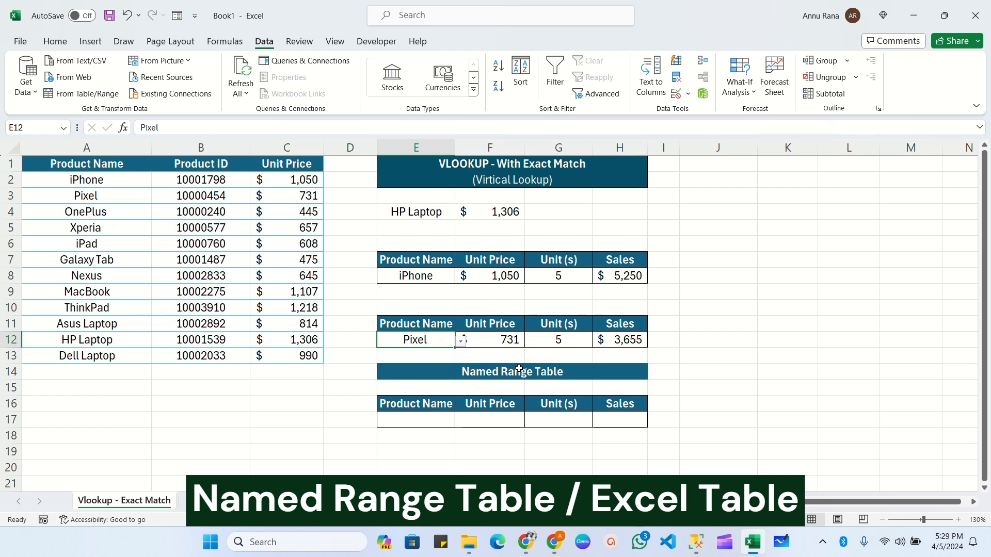
pyautogui.click(434, 420)
pyautogui.hotkey('ctrl', 'v')
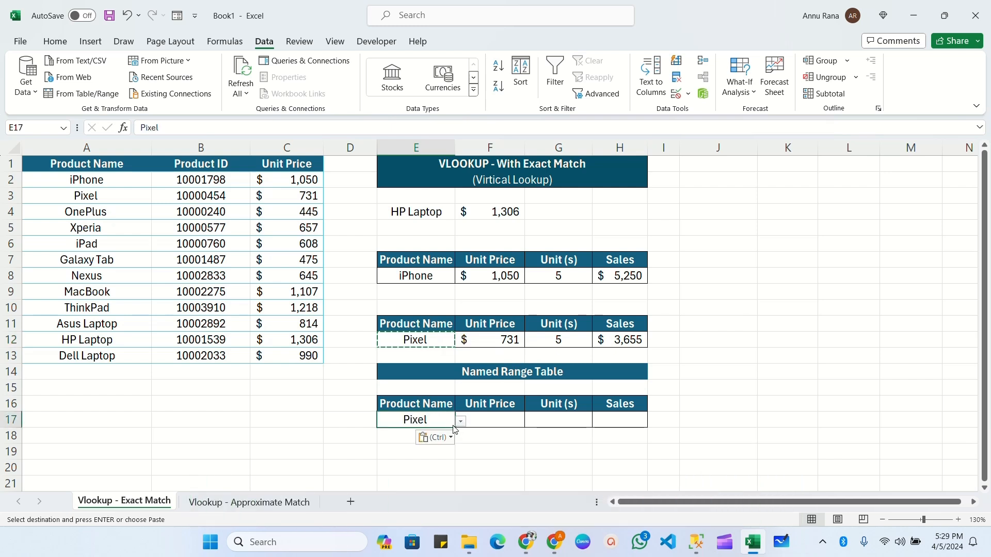
pyautogui.click(461, 421)
# Step: Convert the product data in A1:C13 into an Excel table with headers and remove its filter buttons
pyautogui.moveTo(60, 163); pyautogui.dragTo(293, 358)
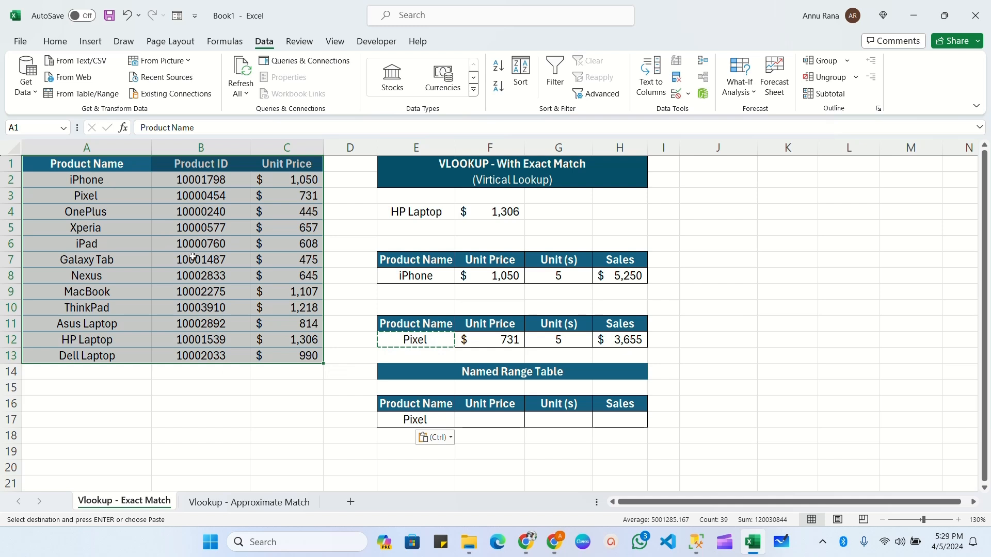
pyautogui.click(170, 226)
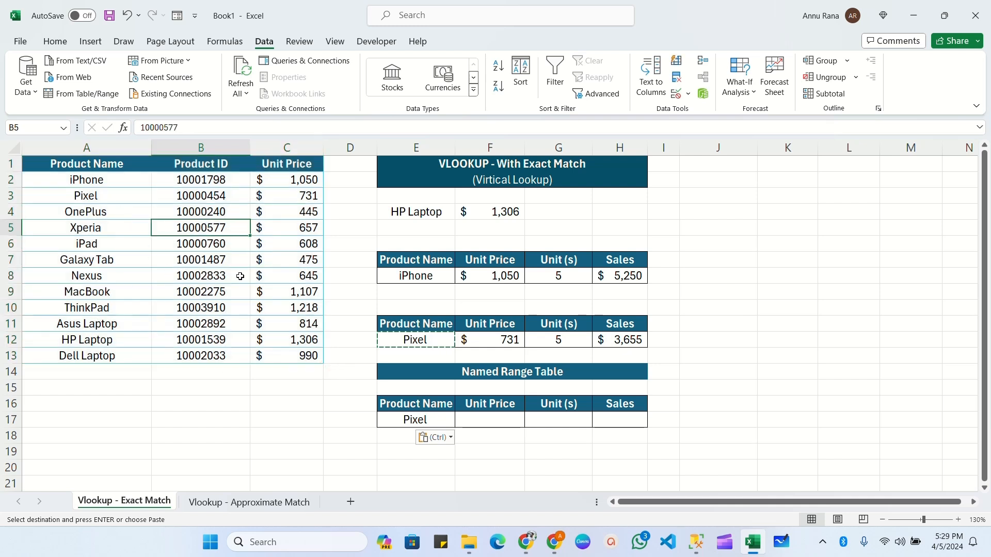
pyautogui.hotkey('ctrl', 't')
pyautogui.moveTo(456, 210); pyautogui.dragTo(369, 203)
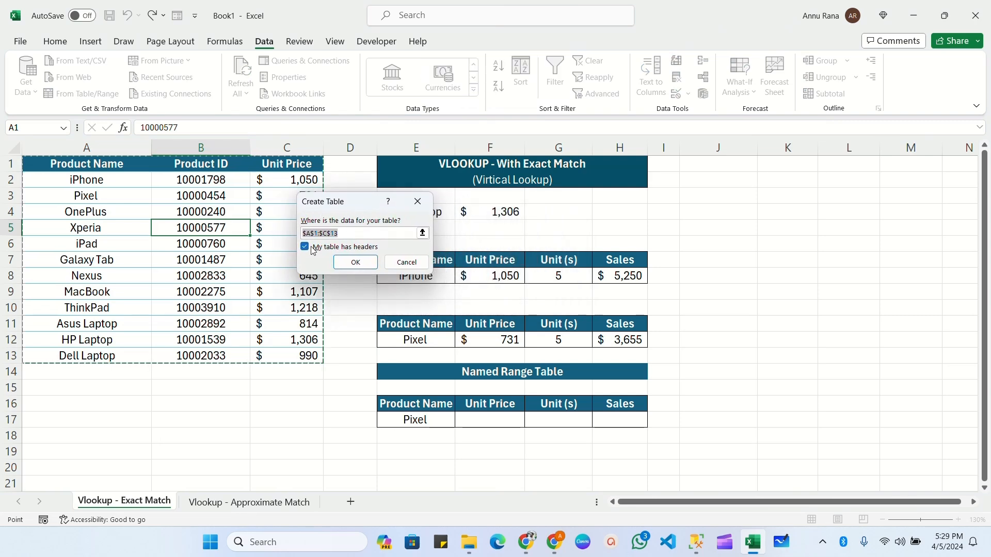
pyautogui.click(355, 262)
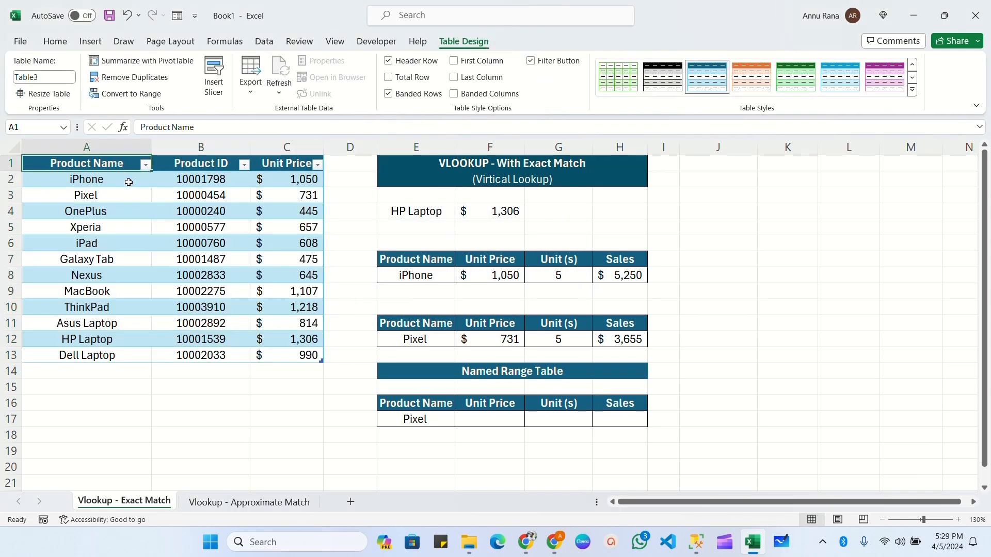
pyautogui.hotkey('ctrl', 'shift', 'l')
# Step: Rename the product data table as product_table
pyautogui.click(143, 195)
pyautogui.click(205, 222)
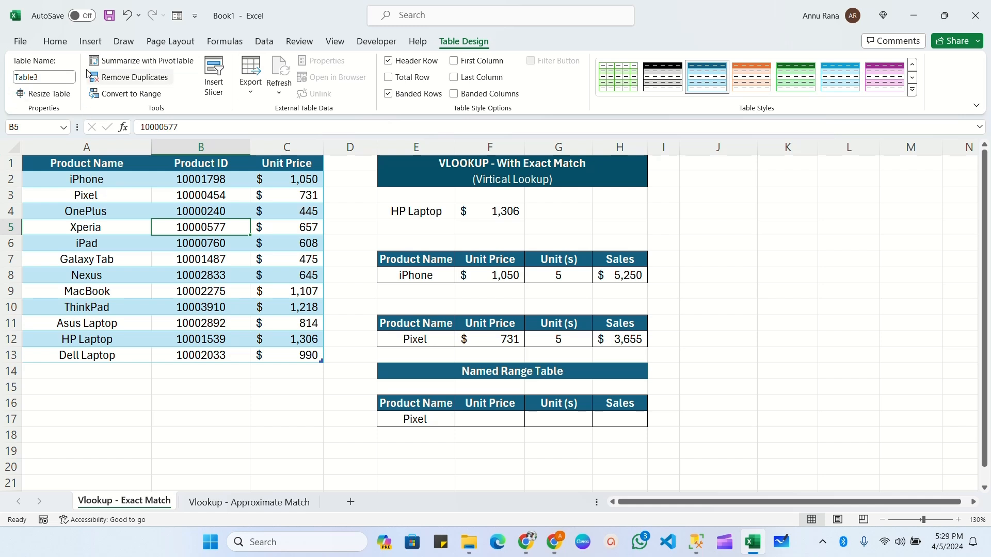
pyautogui.click(52, 79)
pyautogui.press('BackSpace')
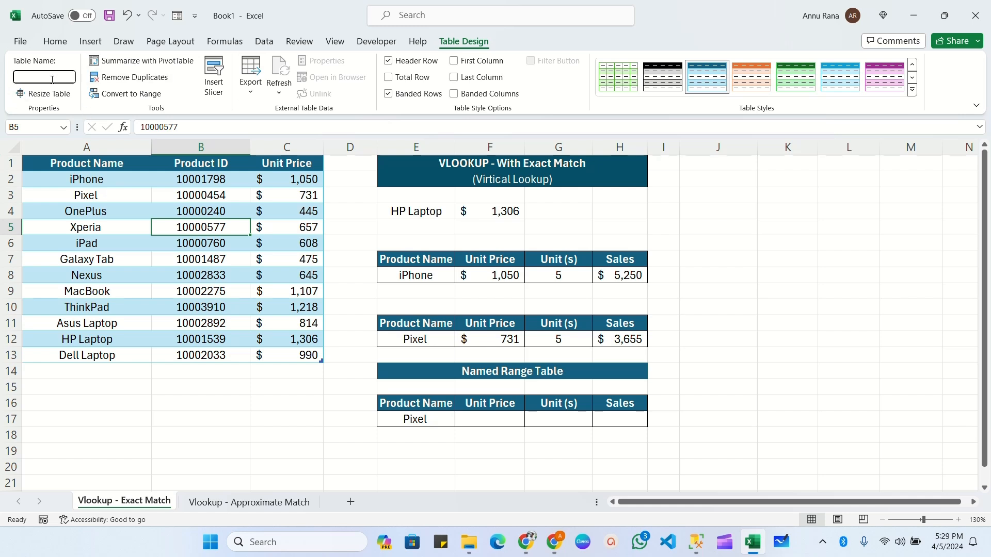
pyautogui.write('product_table')
pyautogui.press('Return')
# Step: Look up the unit price in F17 with an exact-match VLOOKUP of E17 in product_table, column 3: =VLOOKUP(E17,product_table,3,0)
pyautogui.click(490, 419)
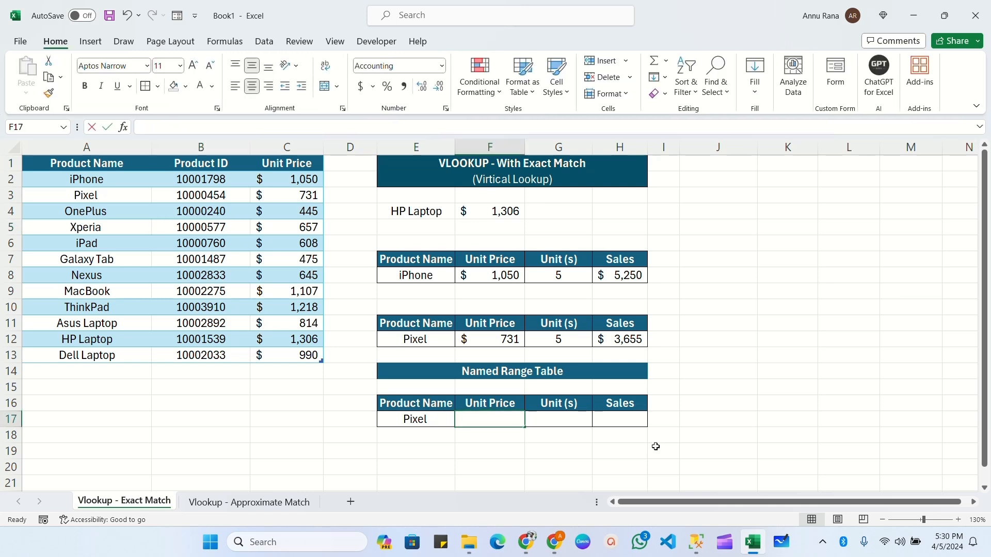
pyautogui.write('=vlo')
pyautogui.press('Tab')
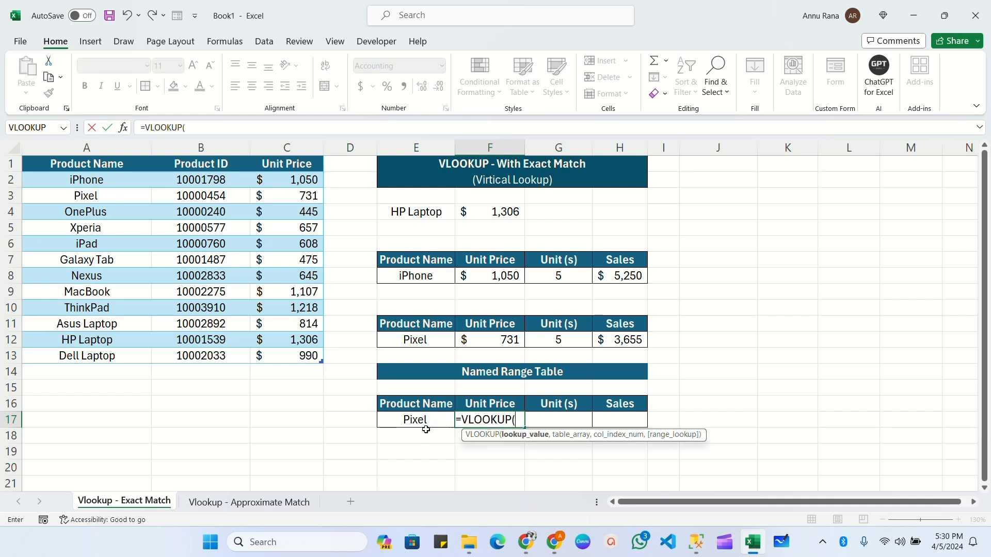
pyautogui.click(424, 422)
pyautogui.write(',')
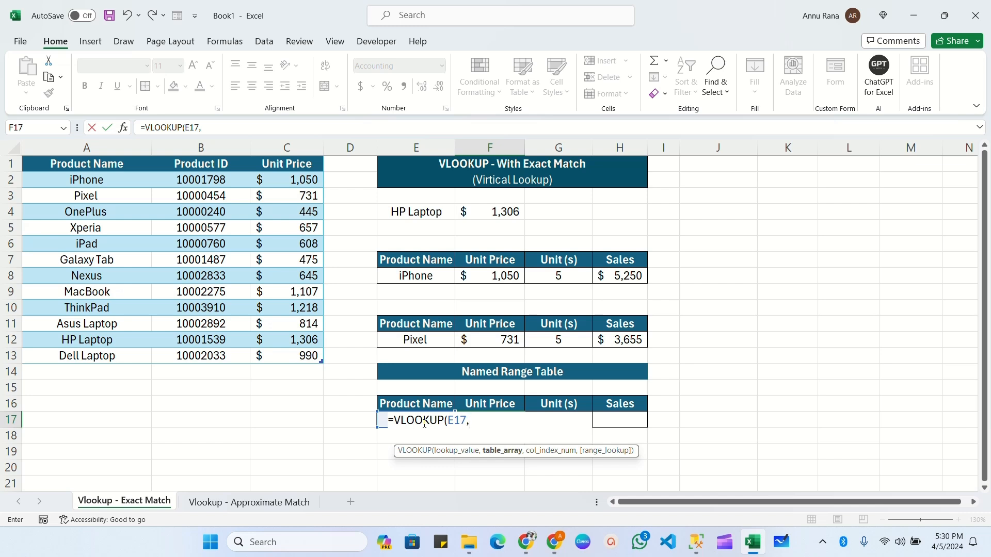
pyautogui.write('prod')
pyautogui.press('Down')
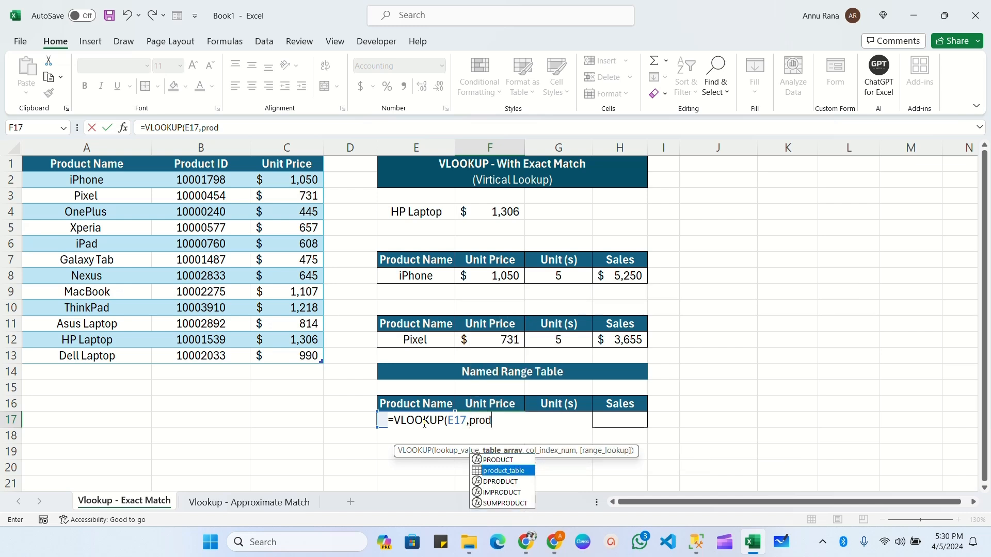
pyautogui.press('Tab')
pyautogui.write(',')
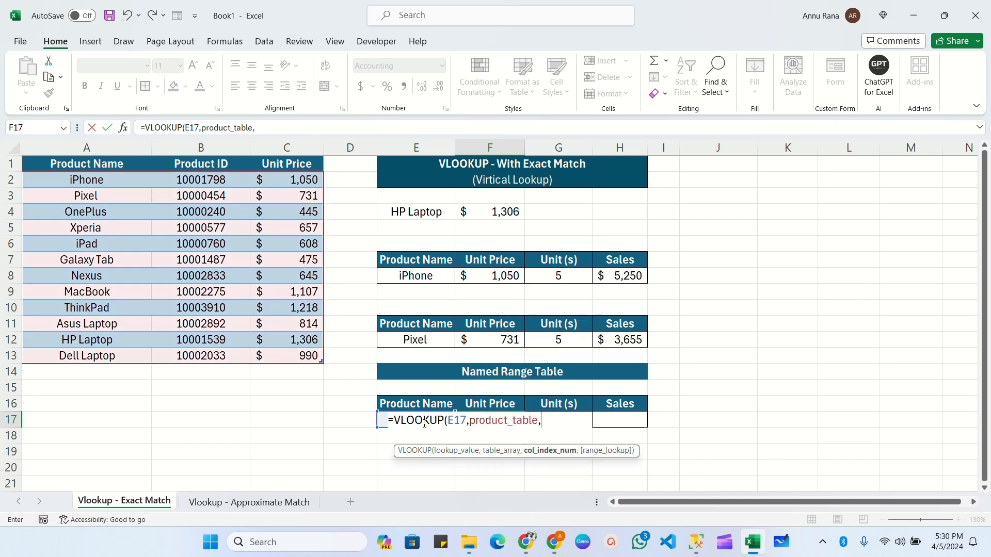
pyautogui.write('3,')
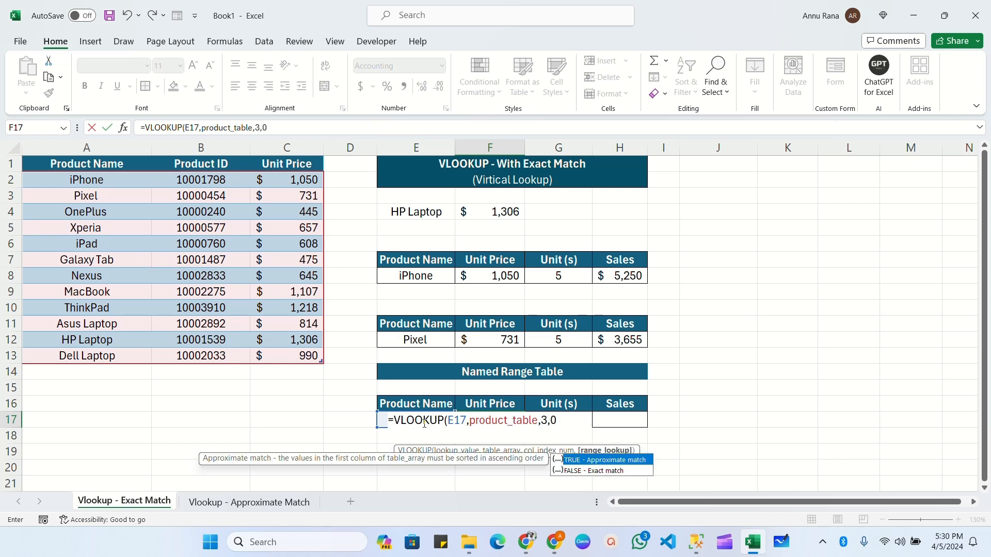
pyautogui.write('0)')
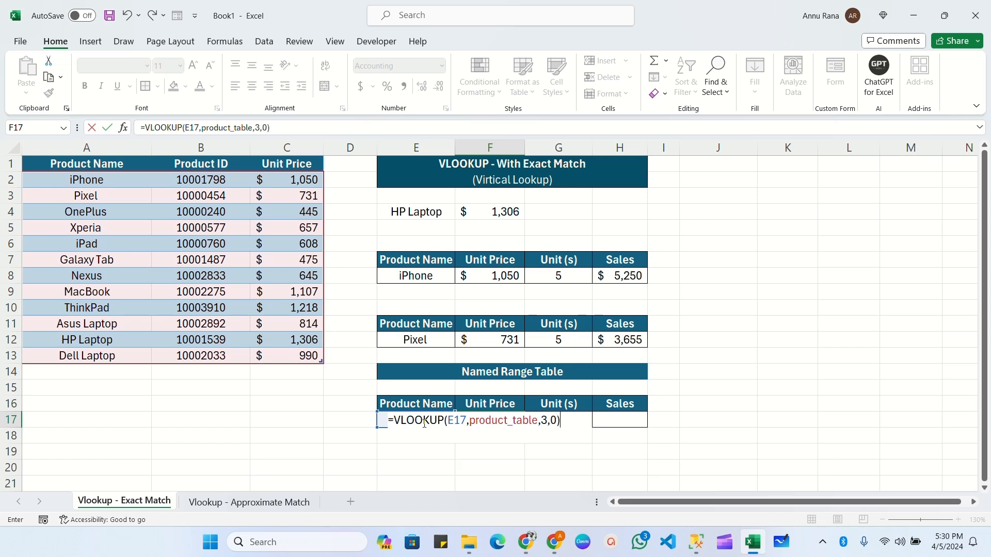
pyautogui.press('Return')
# Step: Copy the units and sales formula from G12:H12 to G17:H17 in the Named Range Table section
pyautogui.moveTo(567, 340); pyautogui.dragTo(624, 340)
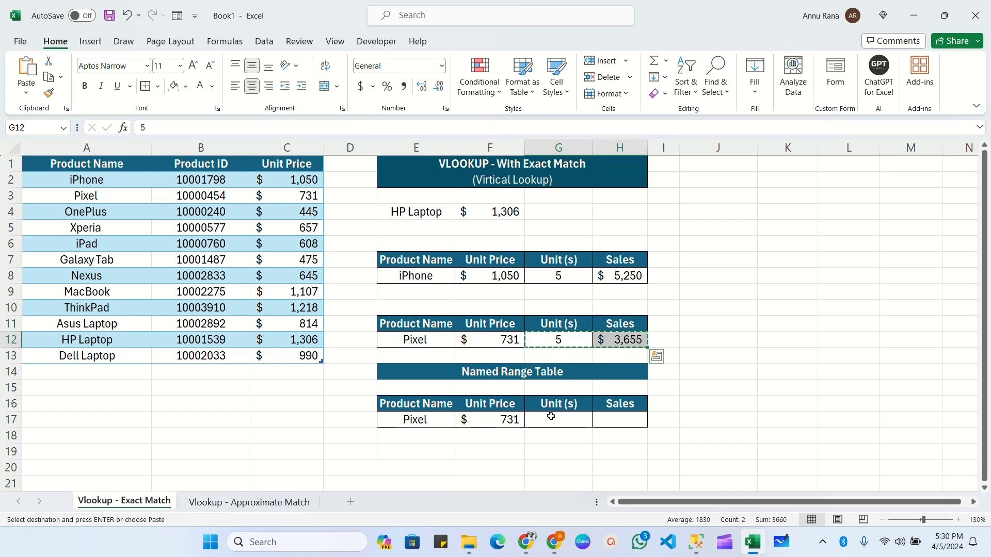
pyautogui.hotkey('ctrl', 'c')
pyautogui.click(546, 419)
pyautogui.hotkey('ctrl', 'v')
# Step: Test the lookup by choosing Asus Laptop, Nexus and Asus Laptop again from the E17 drop-down, finishing with Xperia
pyautogui.click(443, 421)
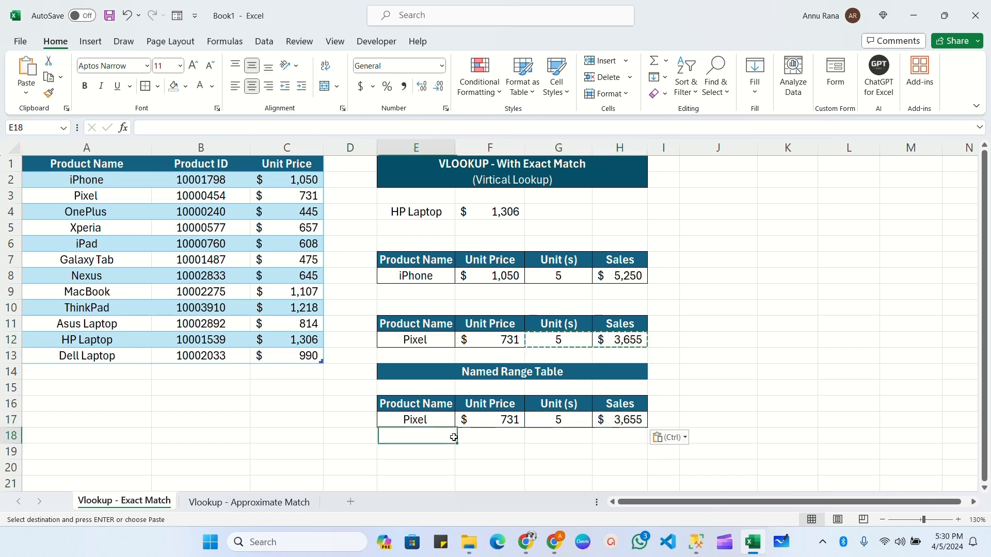
pyautogui.click(460, 420)
pyautogui.click(420, 384)
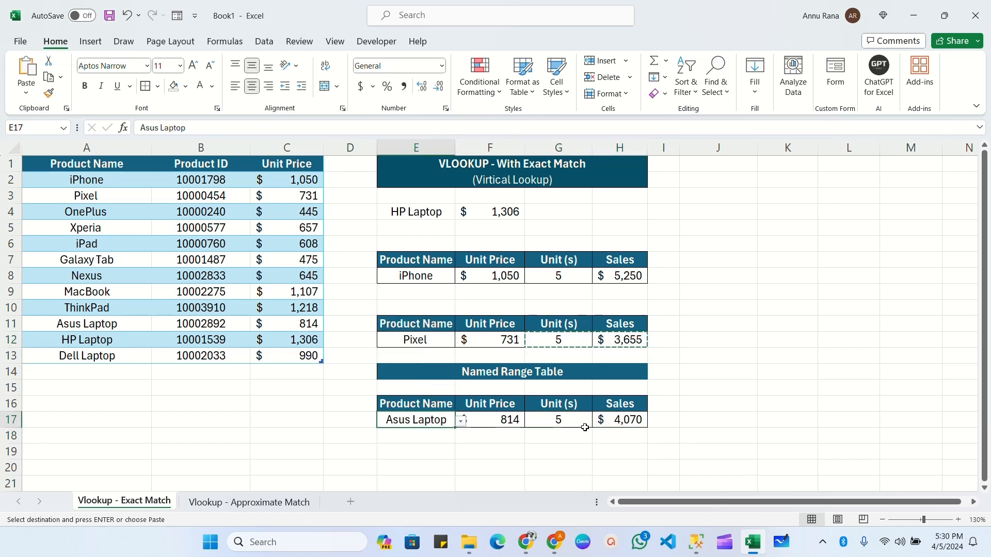
pyautogui.click(460, 421)
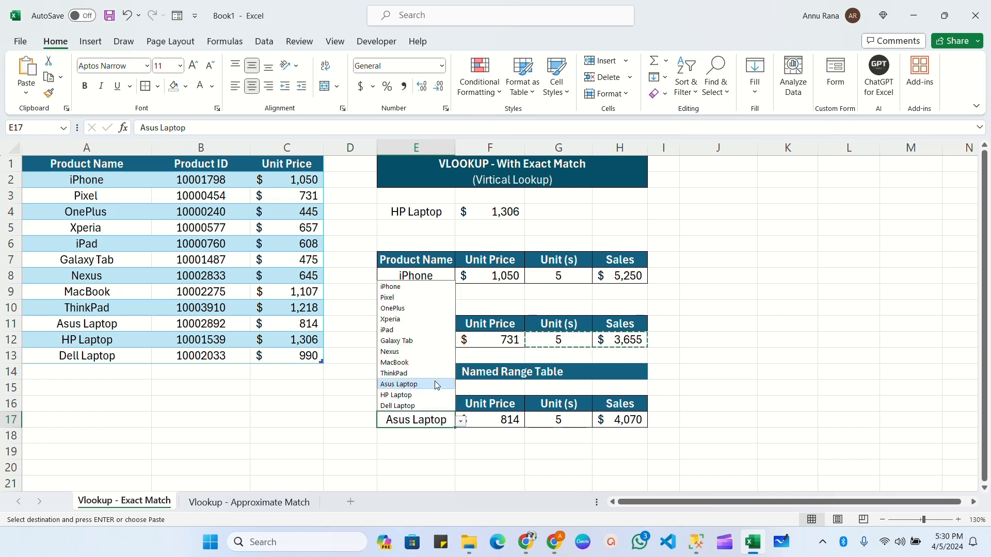
pyautogui.click(407, 351)
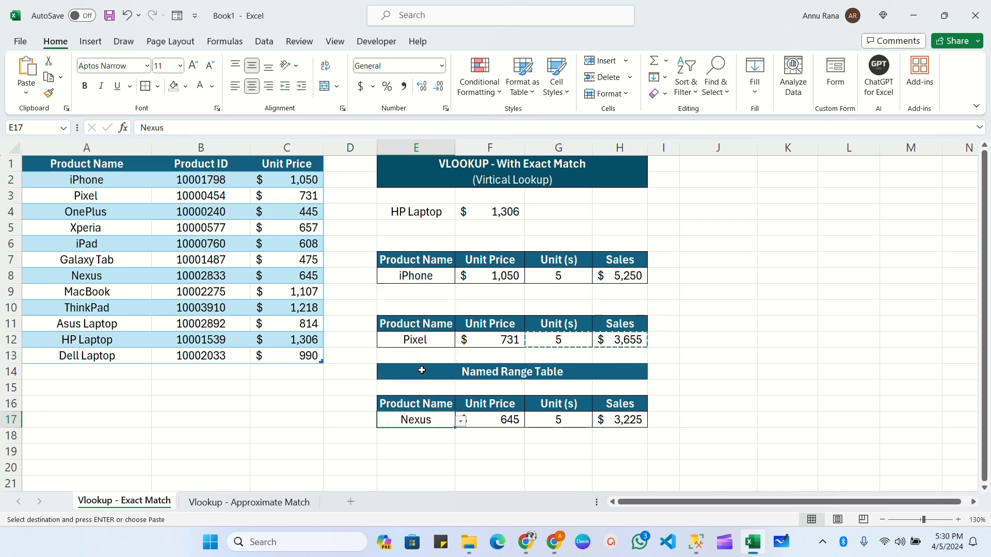
pyautogui.click(460, 421)
pyautogui.click(421, 385)
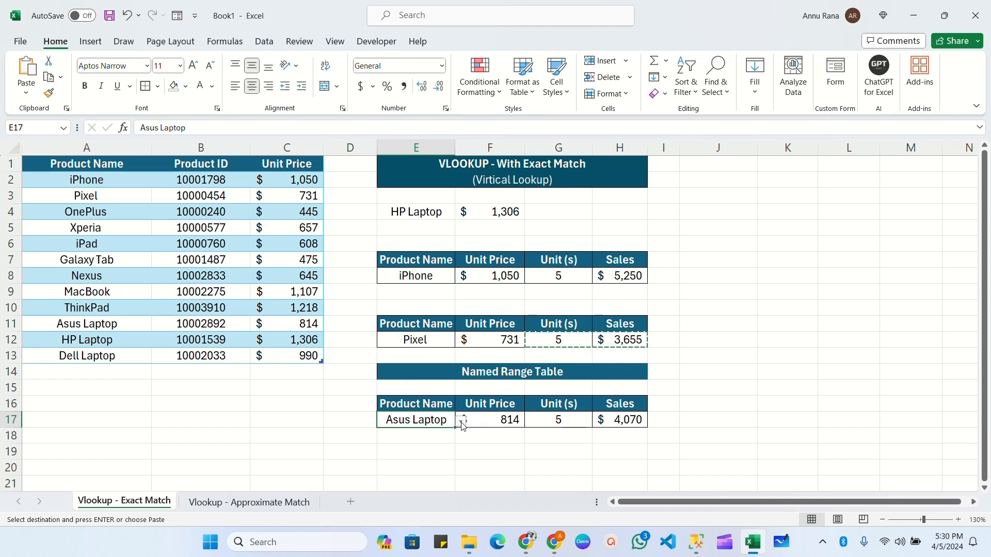
pyautogui.click(461, 420)
pyautogui.click(408, 319)
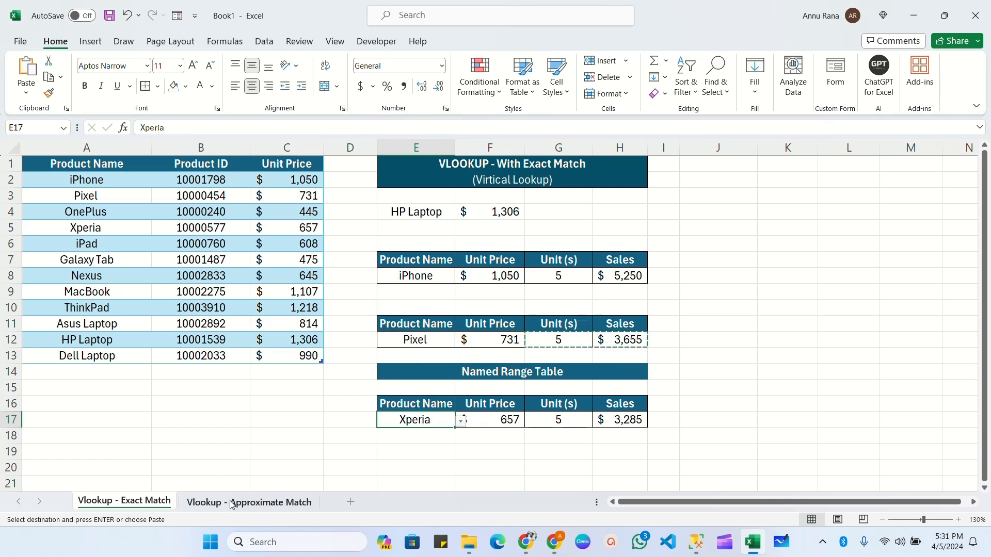
# Step: Open the Vlookup - Approximate Match sheet and examine the sales and commission table in C1:D7 and the blank table at F7:G8
pyautogui.click(239, 501)
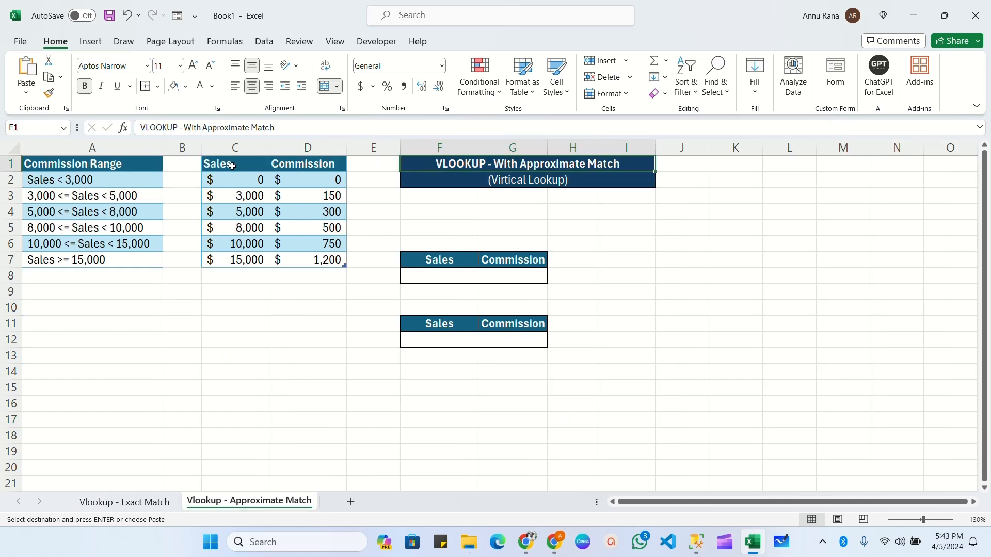
pyautogui.moveTo(231, 163); pyautogui.dragTo(330, 260)
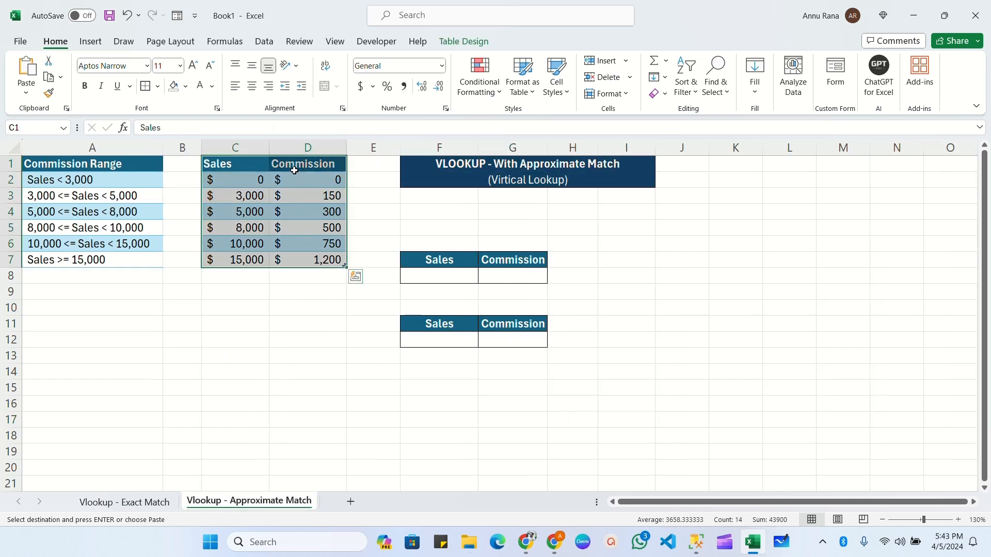
pyautogui.click(237, 179)
pyautogui.click(237, 195)
pyautogui.click(237, 211)
pyautogui.moveTo(325, 180); pyautogui.dragTo(324, 263)
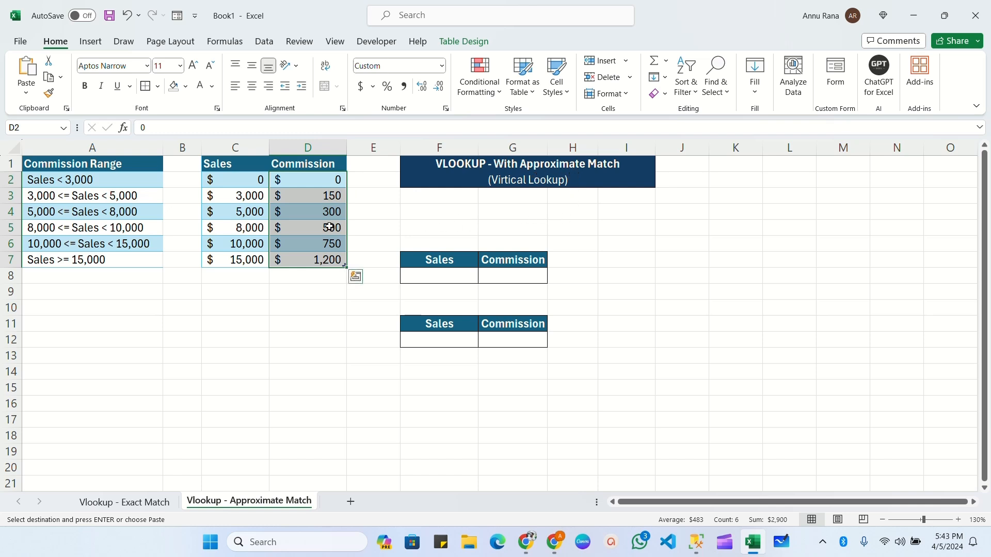
pyautogui.click(444, 276)
pyautogui.click(443, 262)
pyautogui.moveTo(443, 262); pyautogui.dragTo(480, 276)
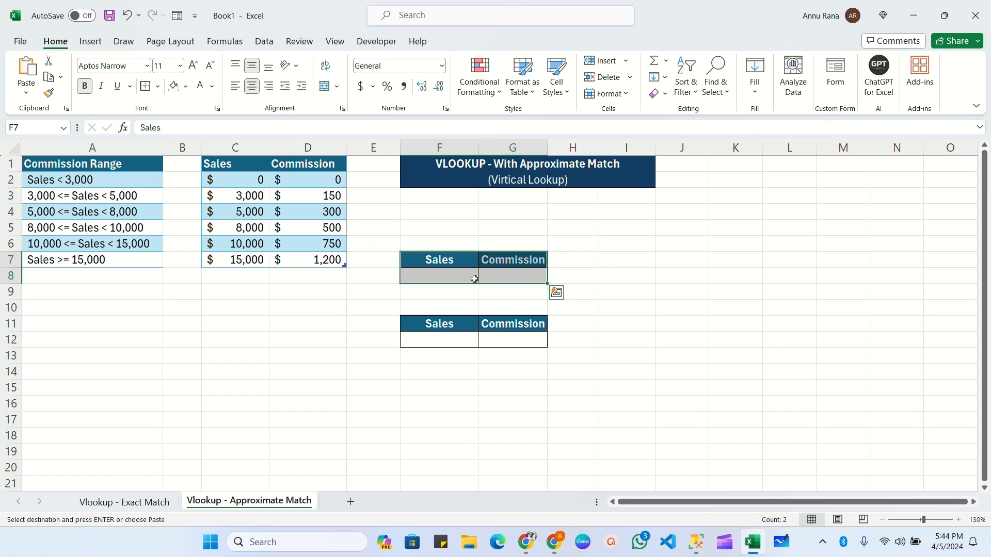
# Step: Compare the commission ranges in column A with the matching commission amounts in column D
pyautogui.moveTo(161, 164); pyautogui.dragTo(75, 260)
pyautogui.click(42, 182)
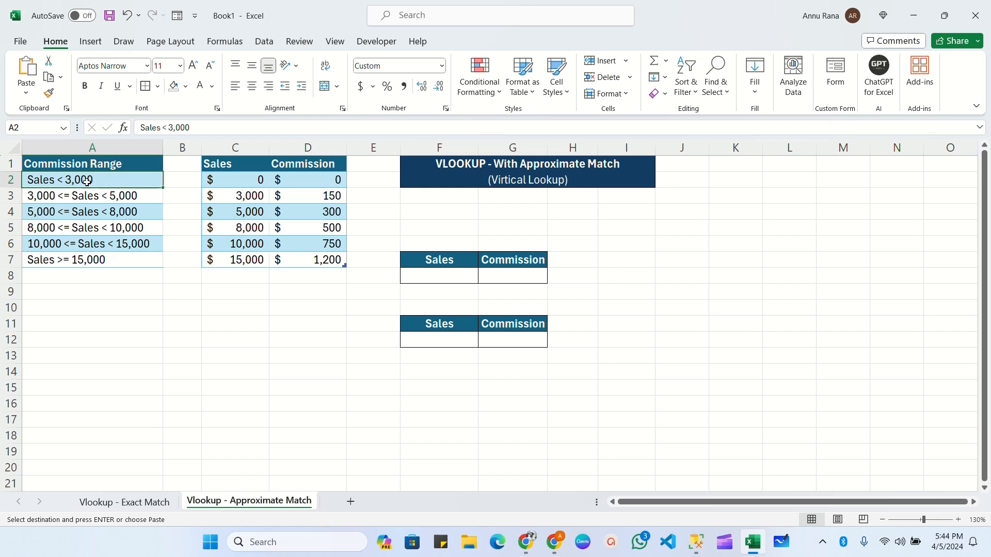
pyautogui.click(313, 179)
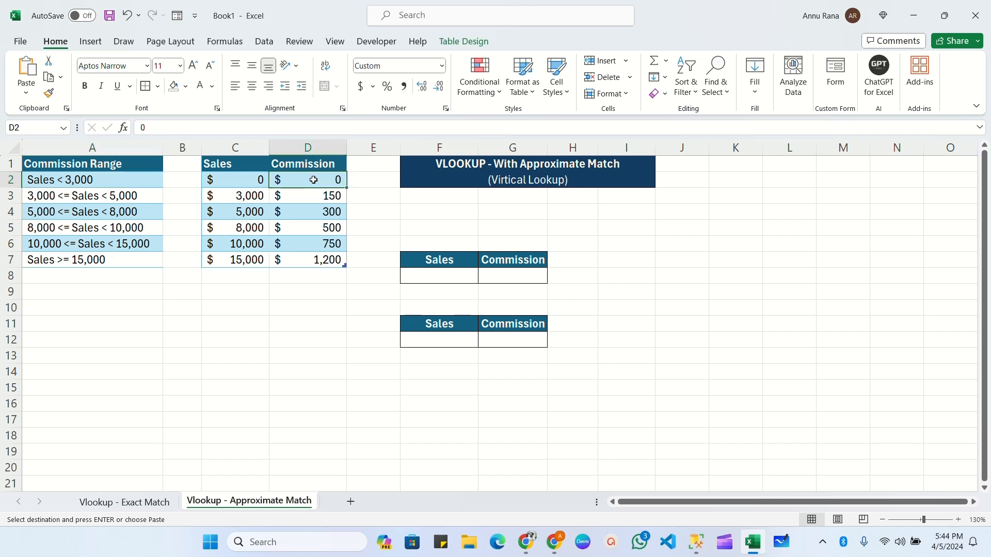
pyautogui.click(54, 196)
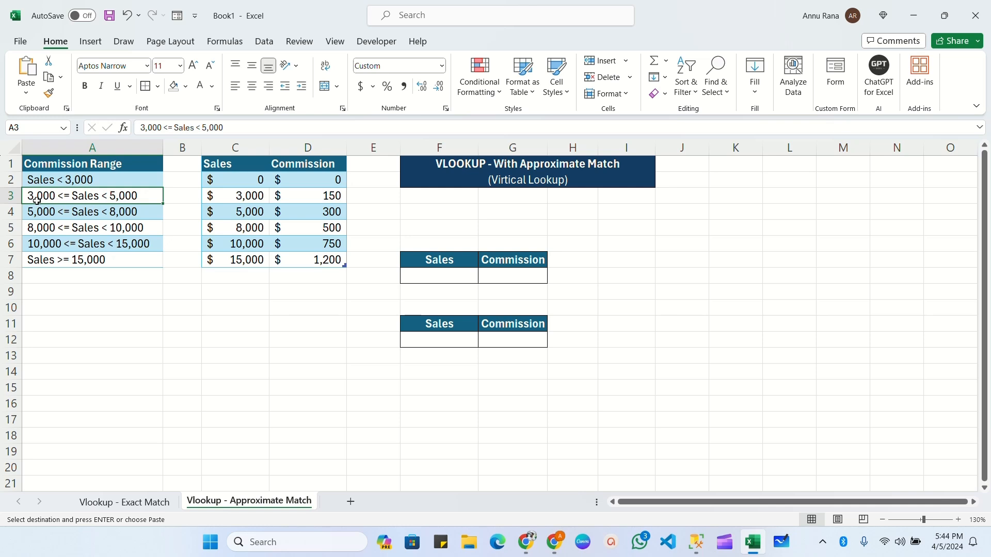
pyautogui.click(336, 197)
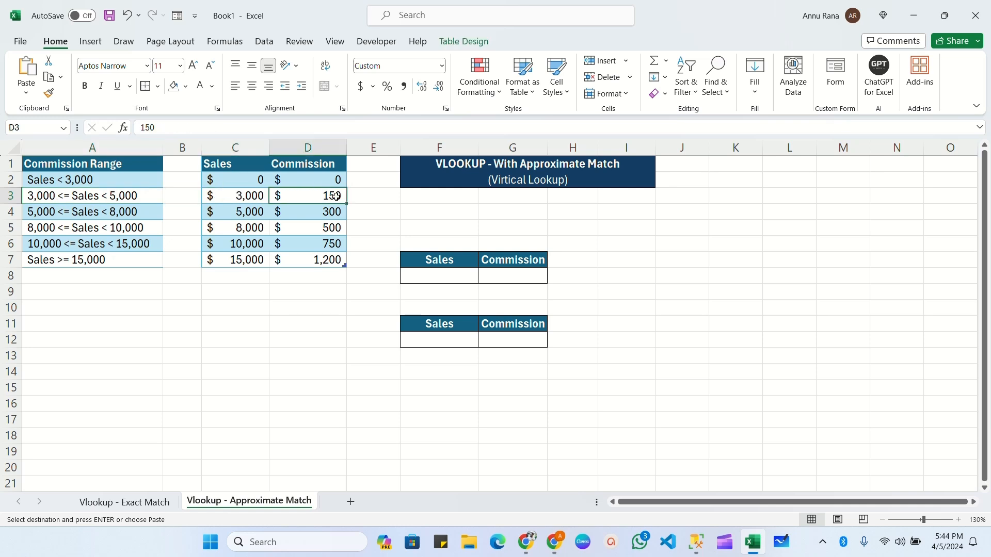
pyautogui.click(64, 213)
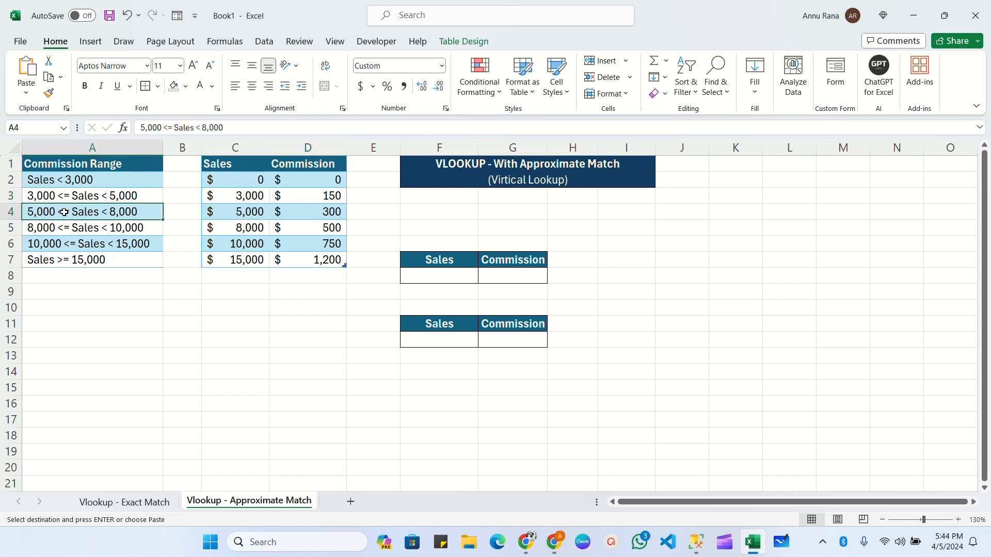
pyautogui.moveTo(73, 210); pyautogui.dragTo(74, 259)
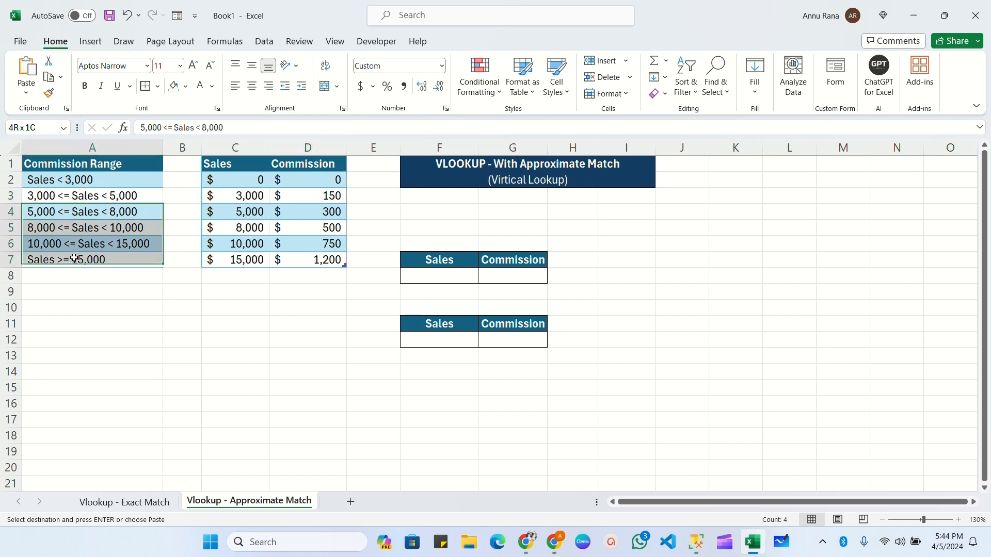
pyautogui.click(91, 213)
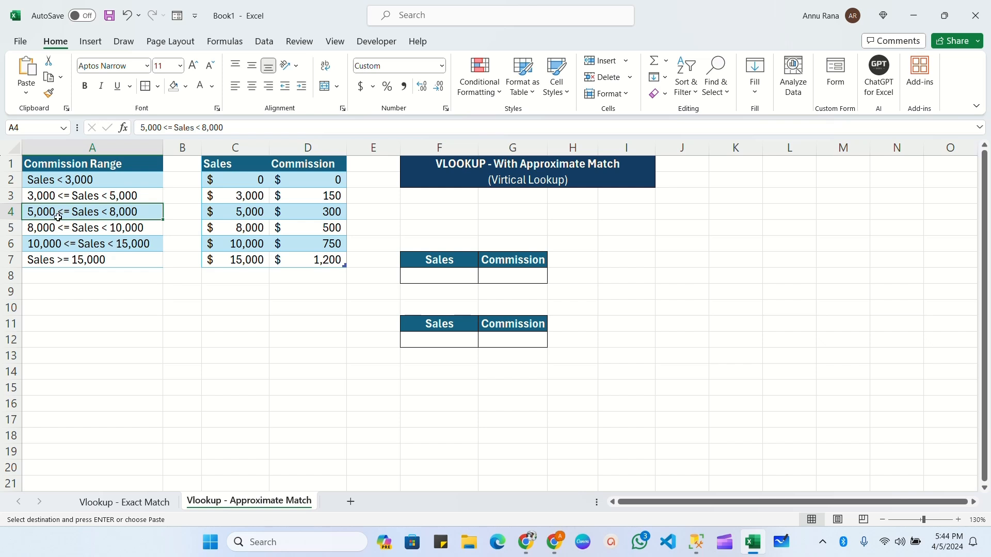
pyautogui.click(320, 215)
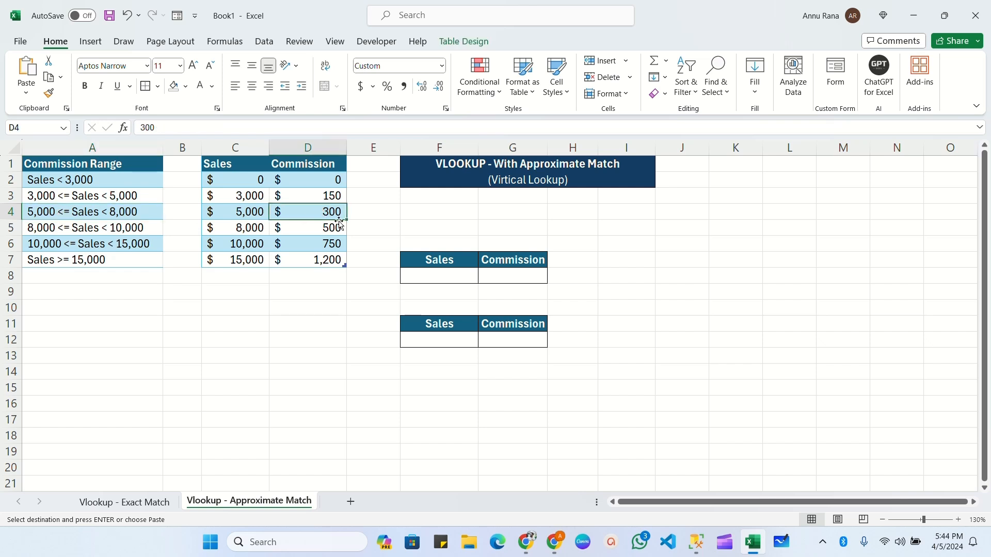
# Step: Review the lookup table in C1:D7, checking the order of its Sales column, and clear the pending copy selection
pyautogui.moveTo(246, 182); pyautogui.dragTo(307, 259)
pyautogui.click(241, 163)
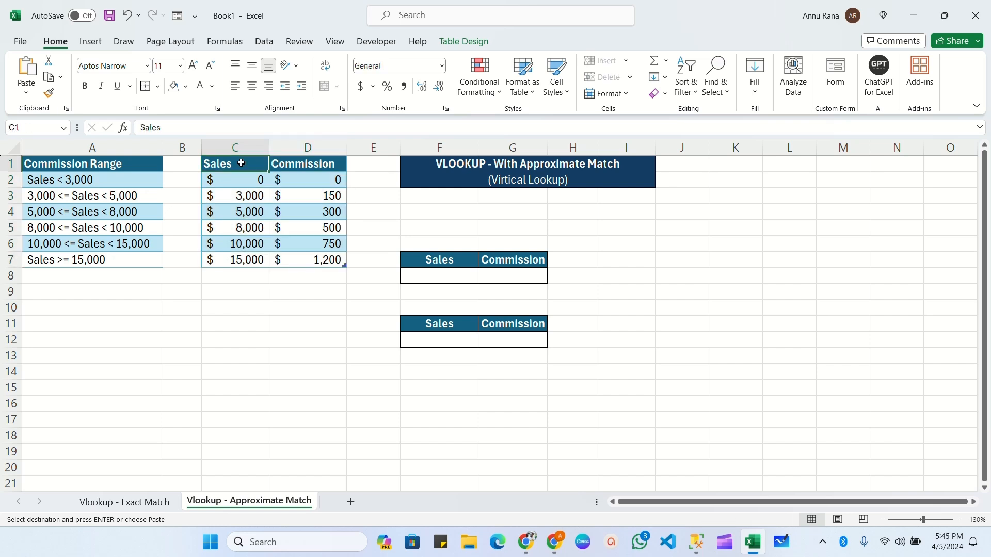
pyautogui.moveTo(264, 181); pyautogui.dragTo(304, 256)
pyautogui.click(243, 178)
pyautogui.moveTo(240, 165); pyautogui.dragTo(243, 259)
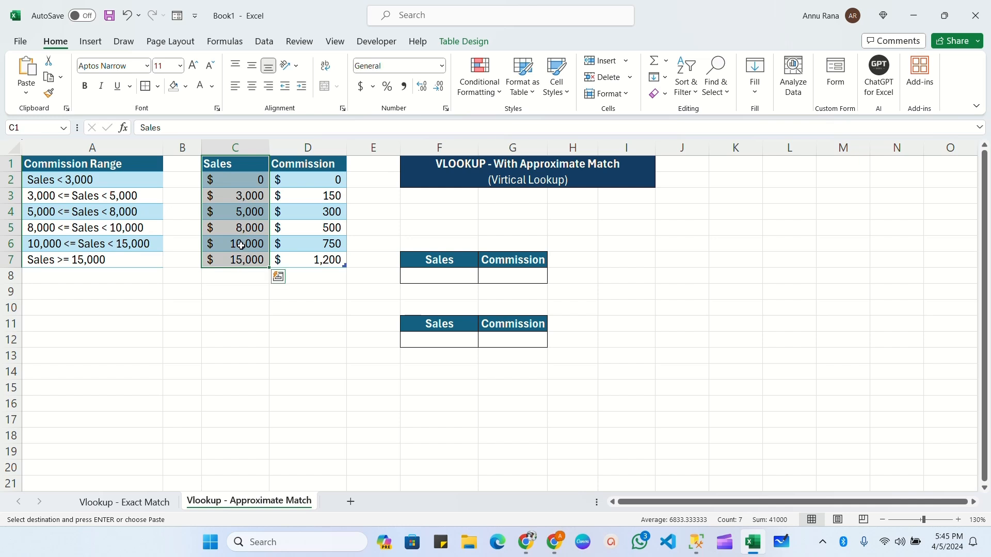
pyautogui.press('Escape')
pyautogui.click(250, 170)
# Step: Enter 3000 as the sales amount in F8
pyautogui.click(432, 277)
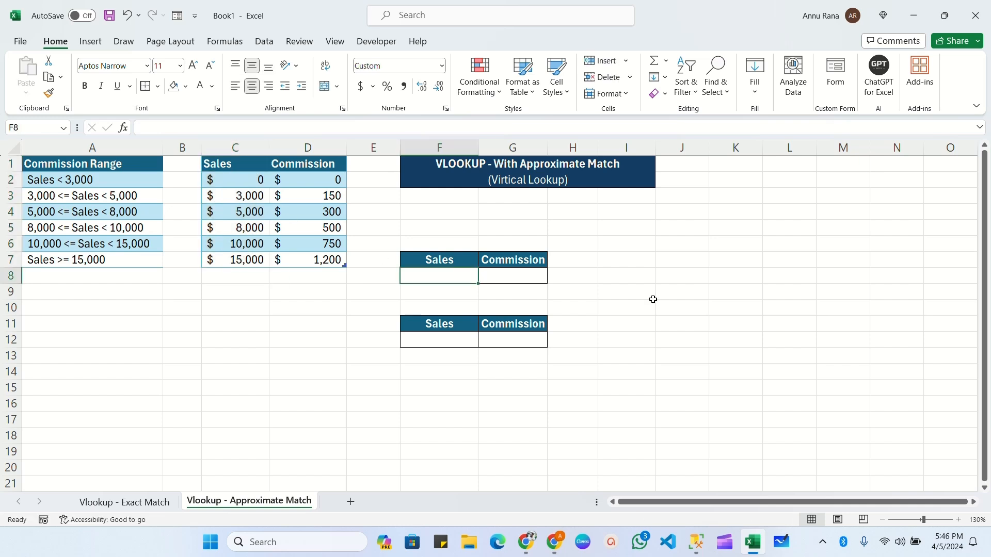
pyautogui.write('3000')
pyautogui.press('Tab')
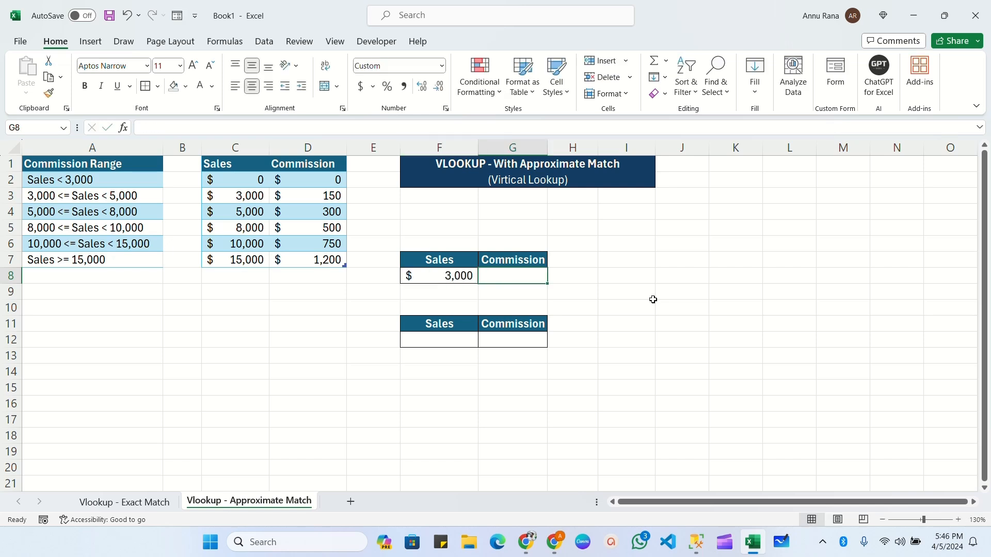
# Step: Enter =VLOOKUP(F8,commission,2,1) in G8 and check the result against the 3,000 row of the lookup table
pyautogui.write('=')
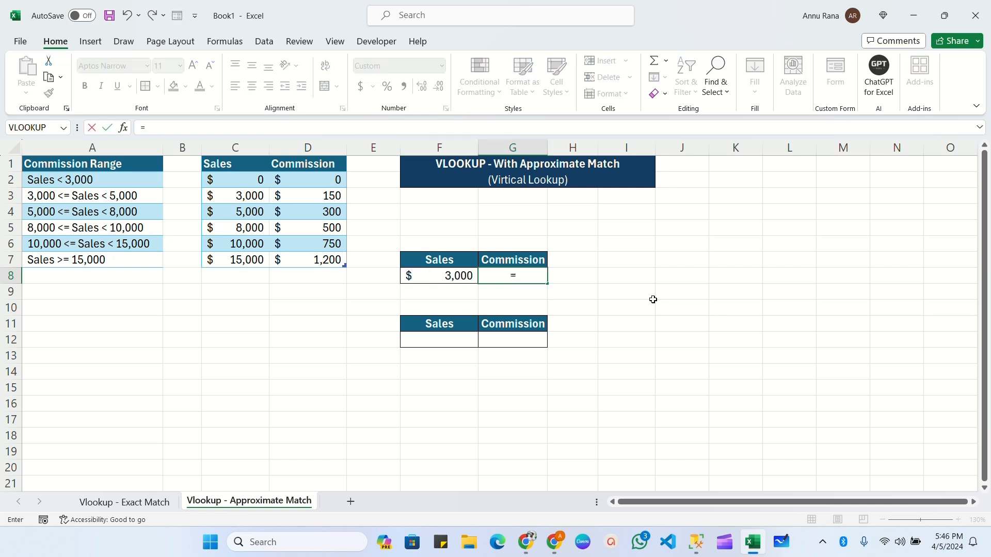
pyautogui.write('v')
pyautogui.press('Tab')
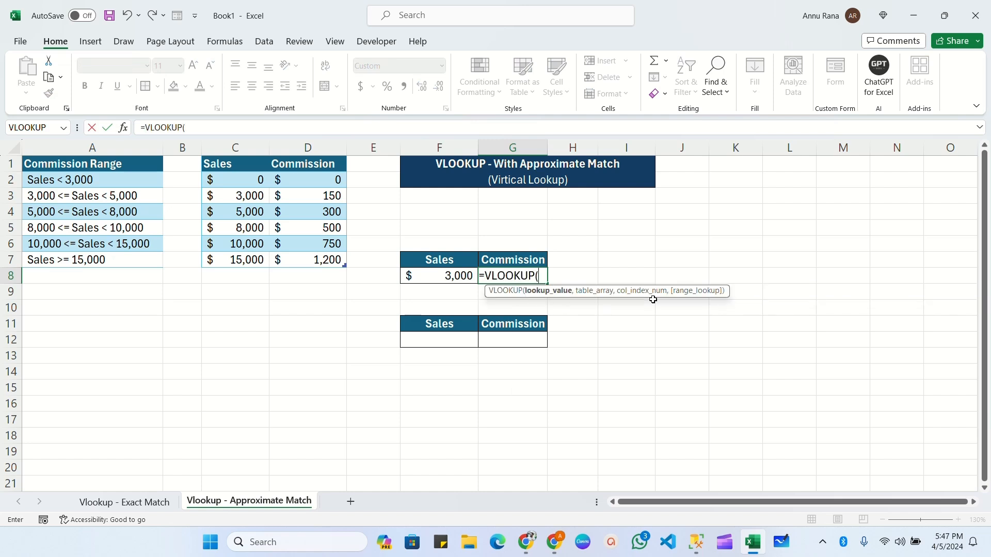
pyautogui.click(435, 276)
pyautogui.write(',')
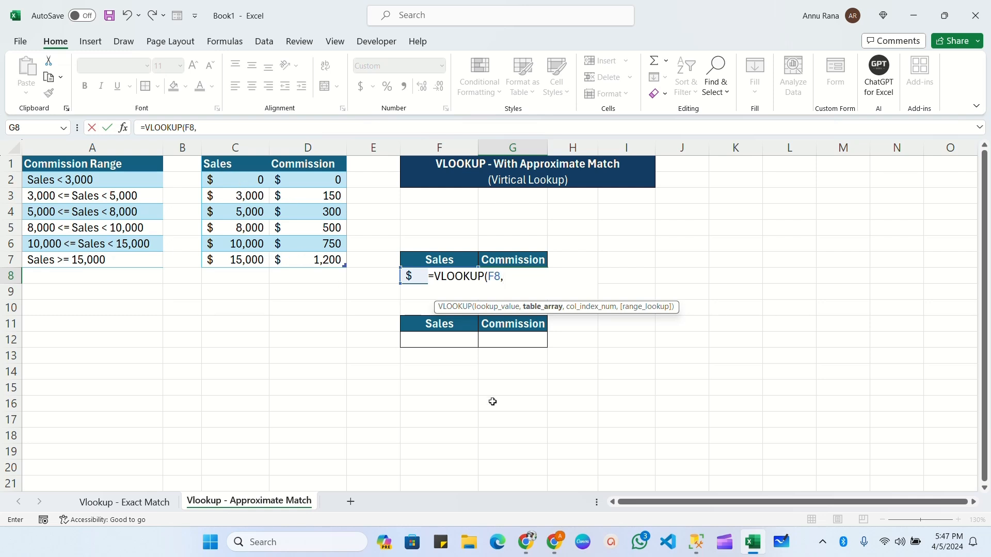
pyautogui.write('commi')
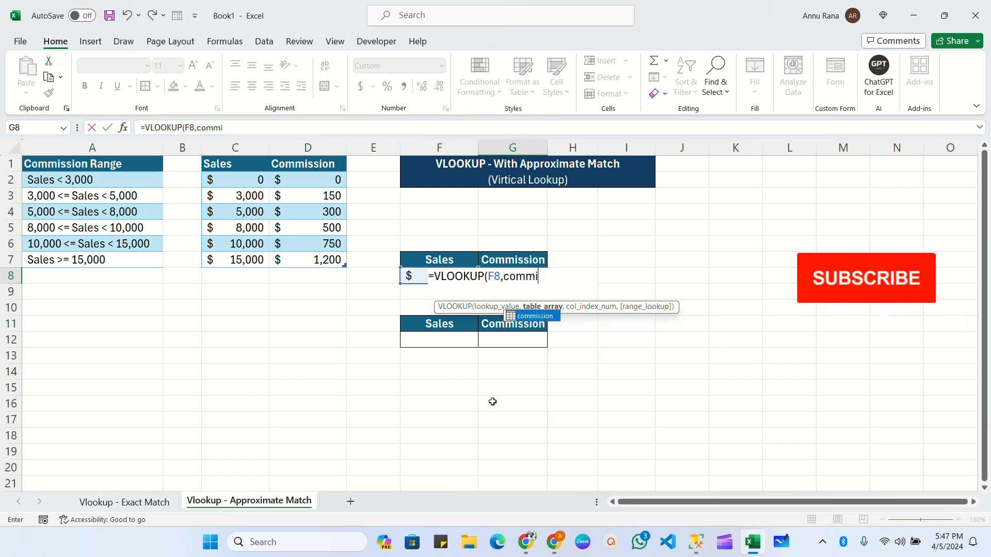
pyautogui.press('Tab')
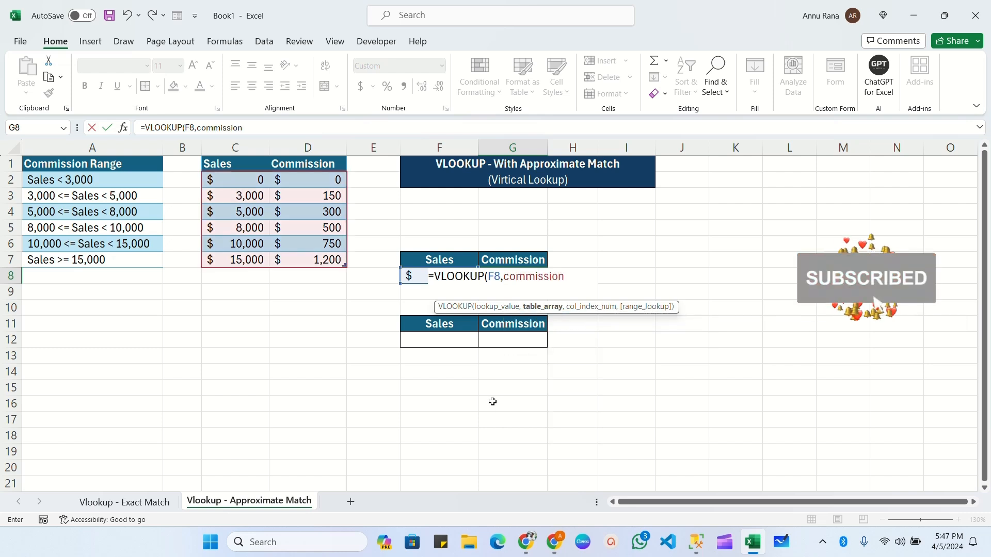
pyautogui.write(',')
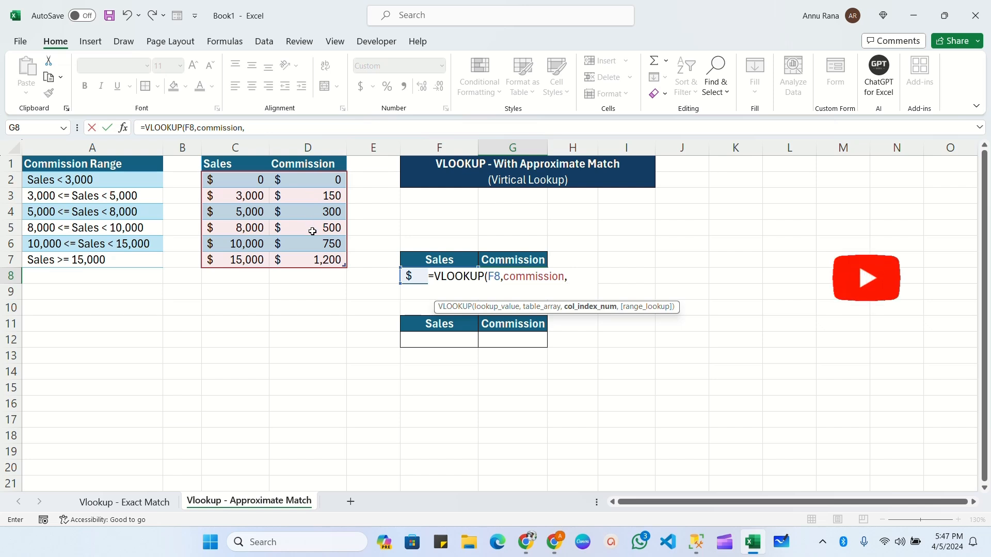
pyautogui.write('2,')
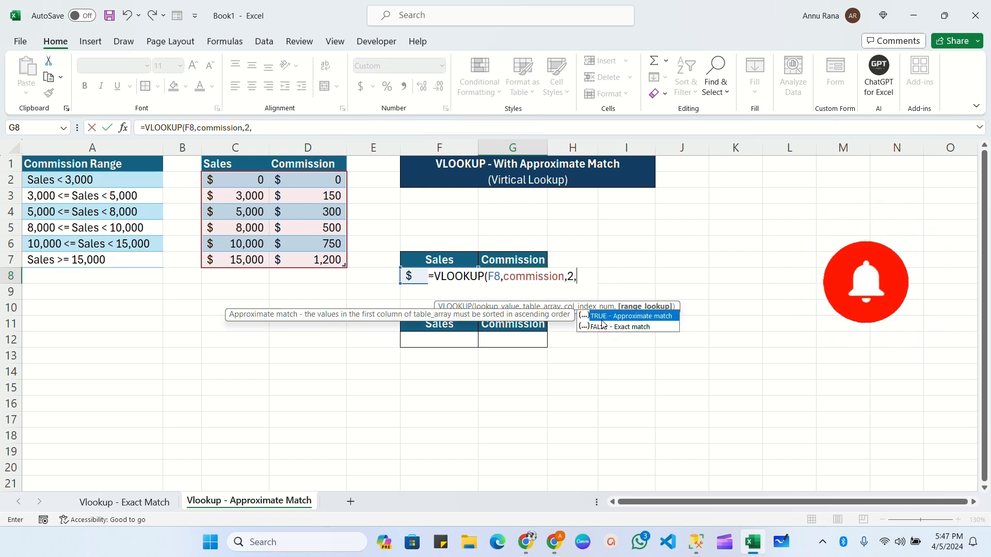
pyautogui.write('1')
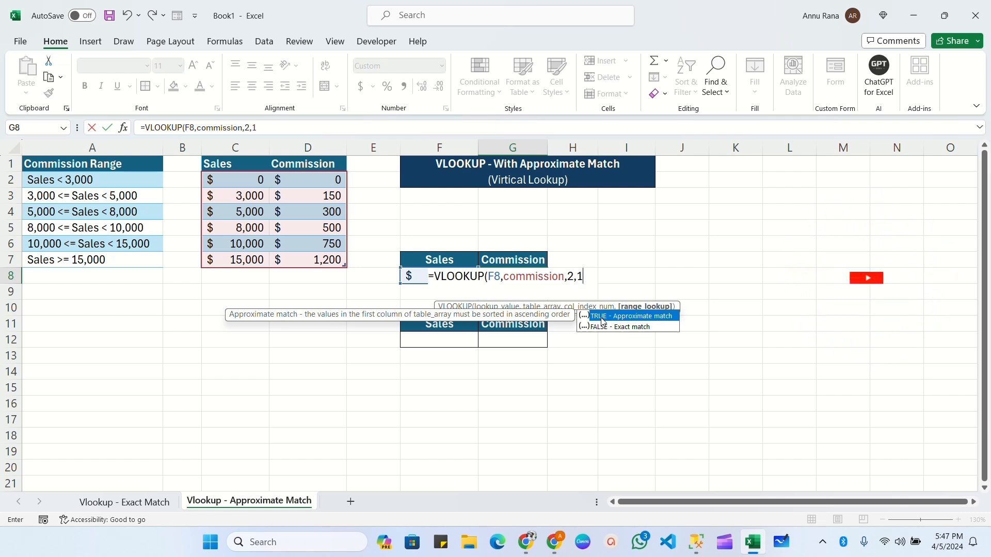
pyautogui.write(')')
pyautogui.press('Return')
pyautogui.press('Up')
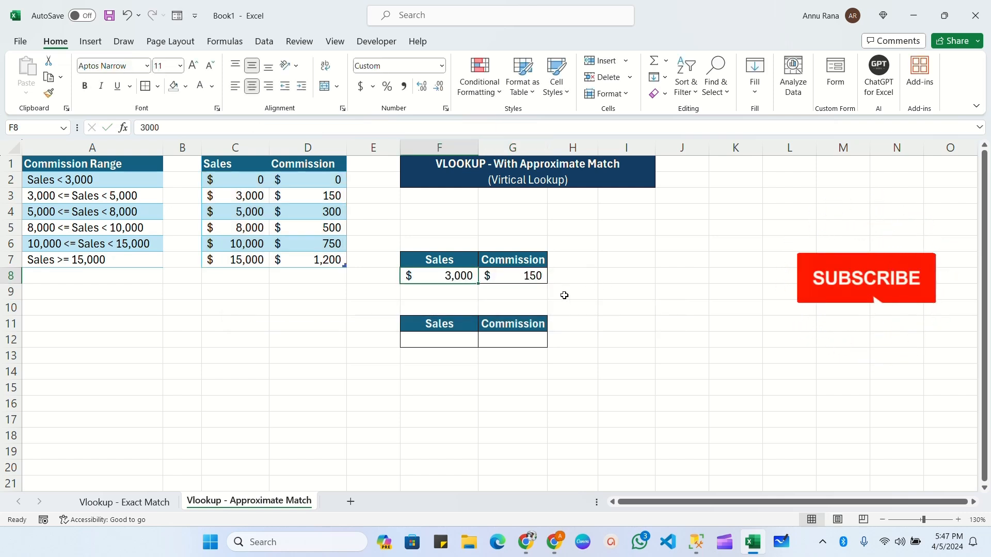
pyautogui.click(520, 278)
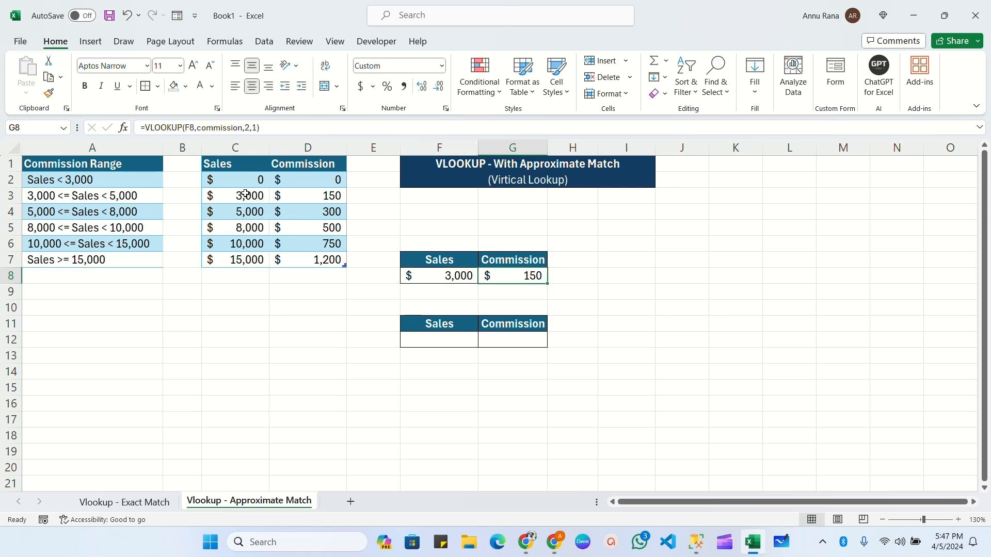
pyautogui.moveTo(245, 195); pyautogui.dragTo(295, 202)
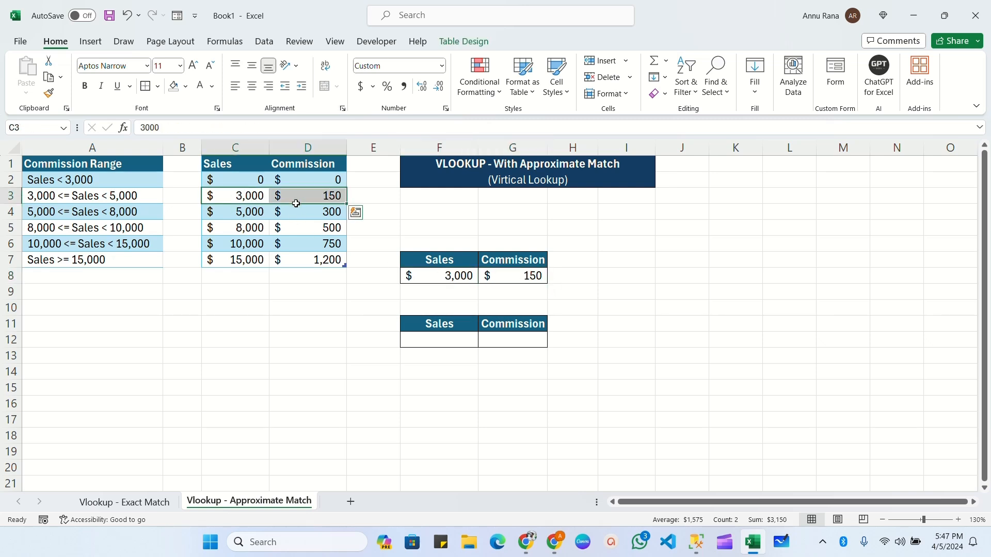
# Step: Test the approximate-match formula with sales amounts of 5000, 10000 and 2000 in F8
pyautogui.click(454, 277)
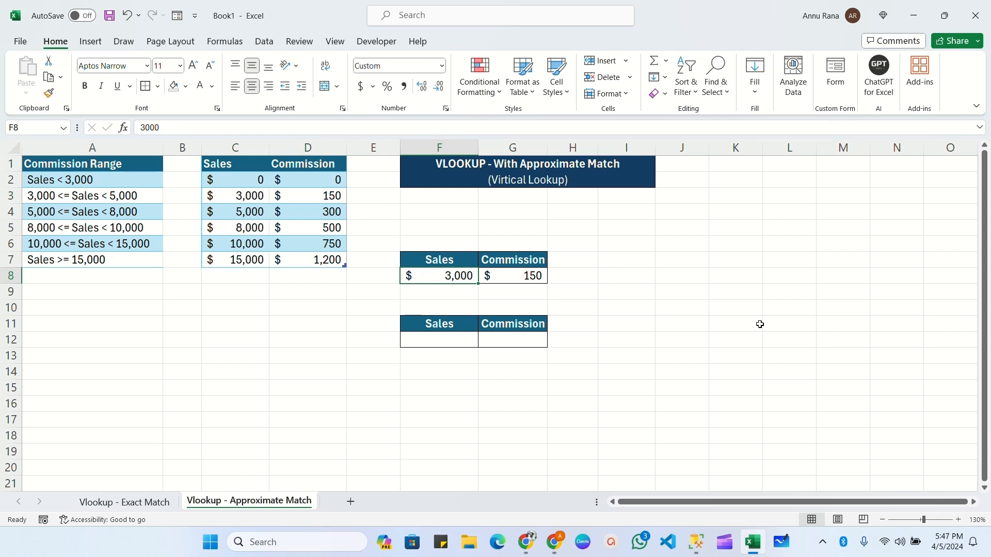
pyautogui.write('5000')
pyautogui.press('Tab')
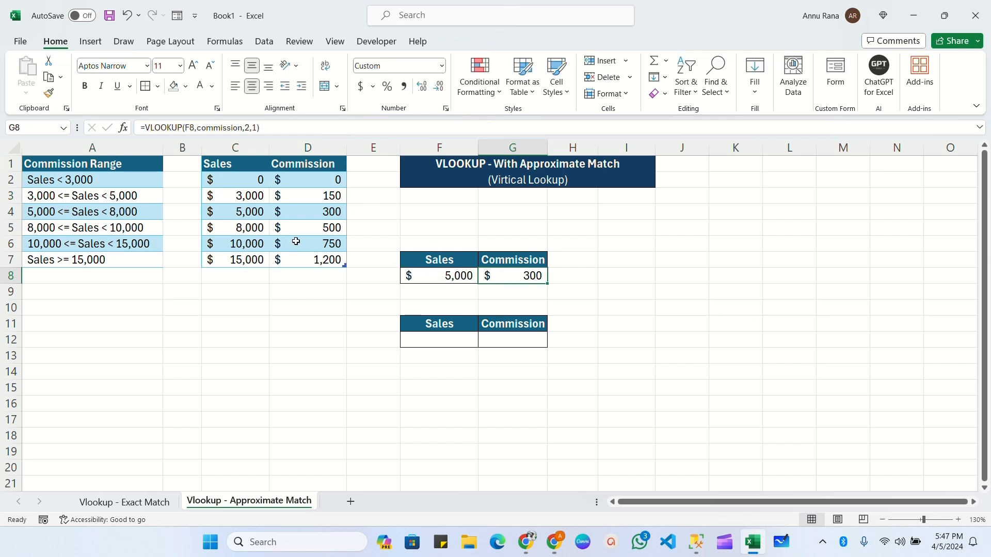
pyautogui.click(255, 212)
pyautogui.click(459, 277)
pyautogui.write('10000')
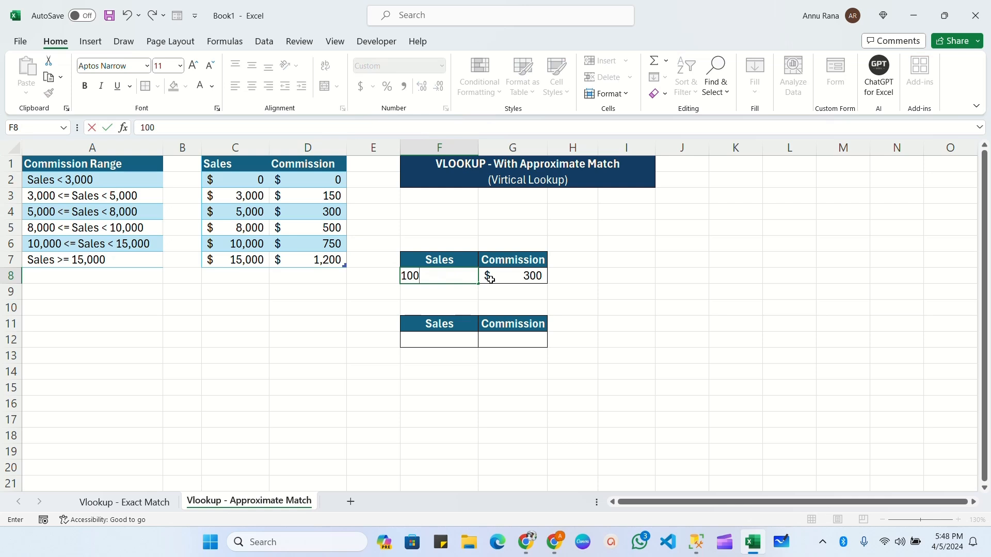
pyautogui.press('Tab')
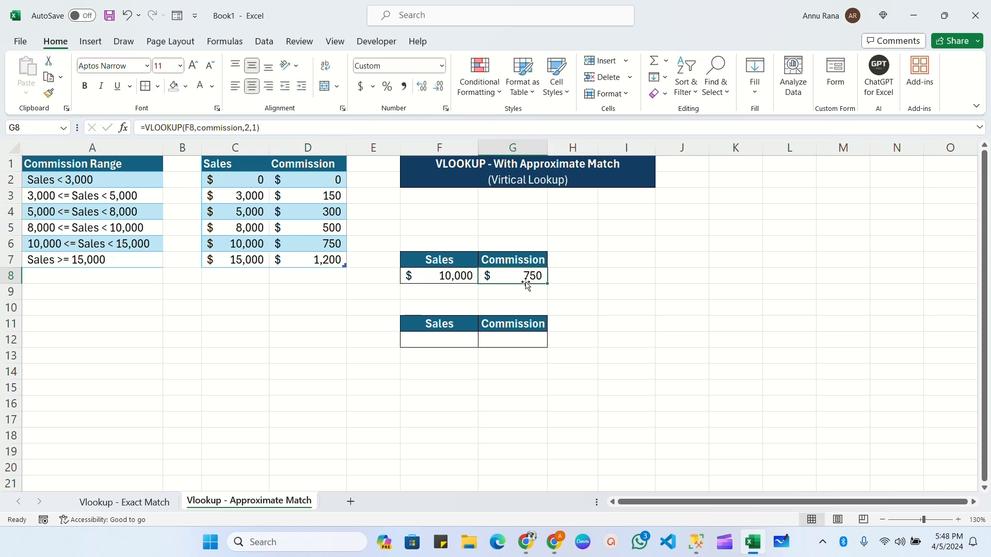
pyautogui.press('Left')
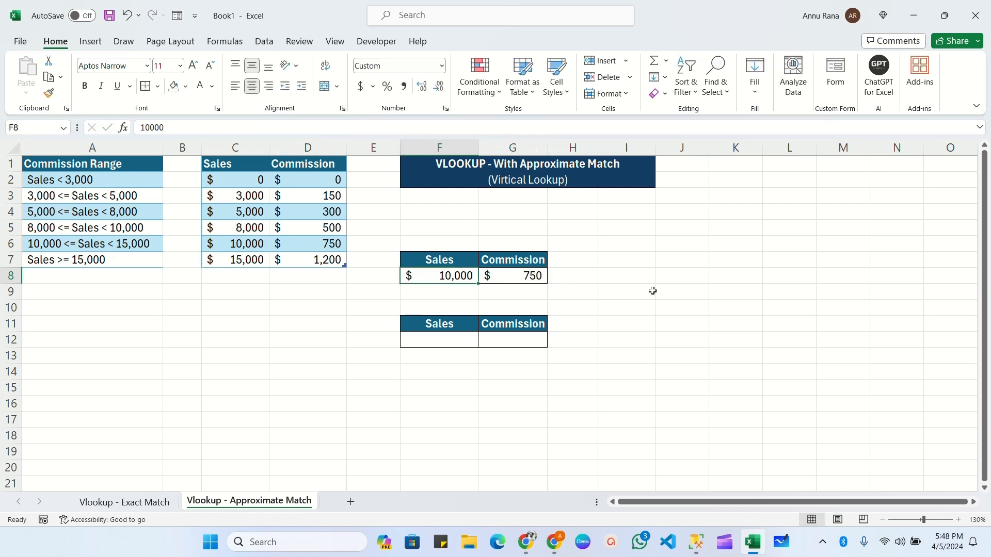
pyautogui.write('2000')
pyautogui.press('Tab')
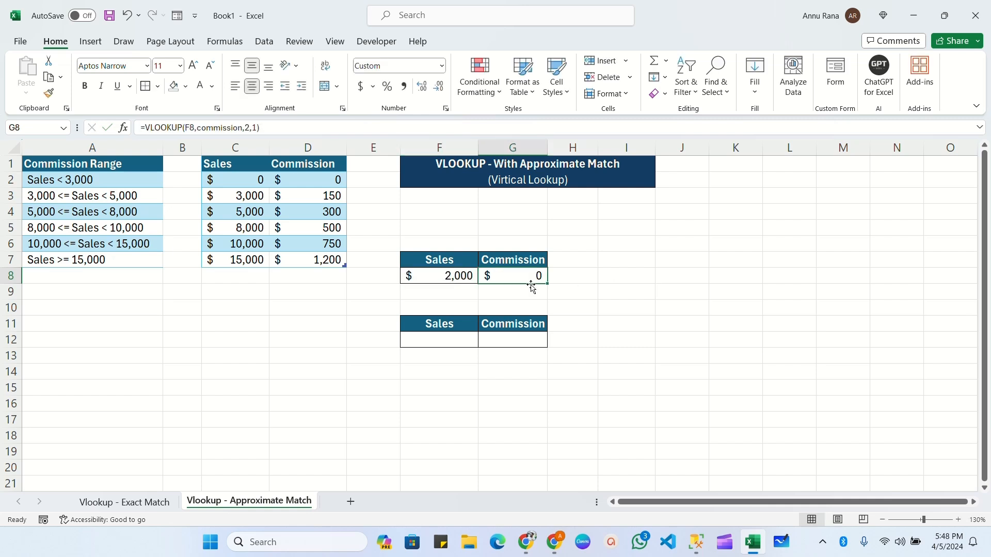
# Step: Set the sales amount in F8 to 5,400 and compare the commission with the 5,000 and 8,000 rows of the lookup table
pyautogui.press('Left')
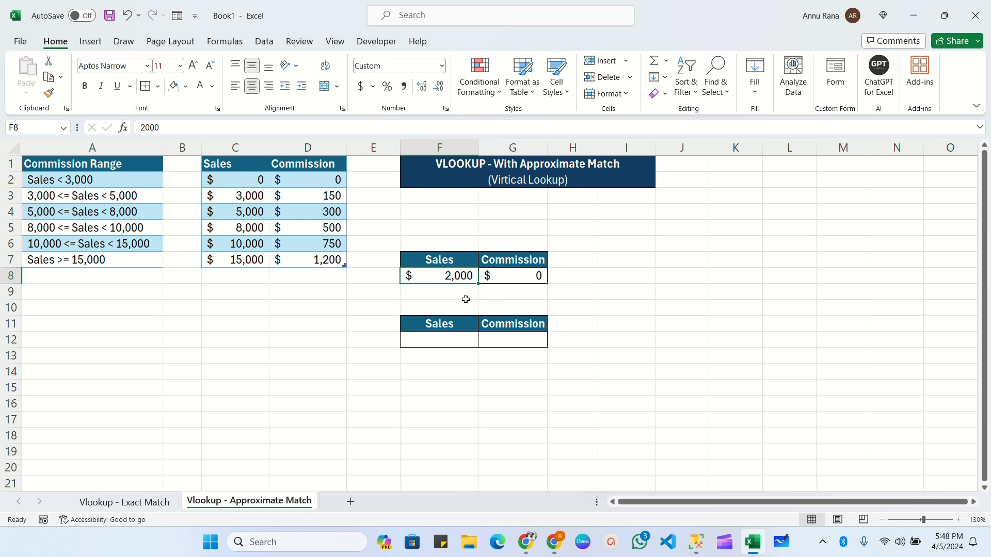
pyautogui.write('5,400')
pyautogui.press('Tab')
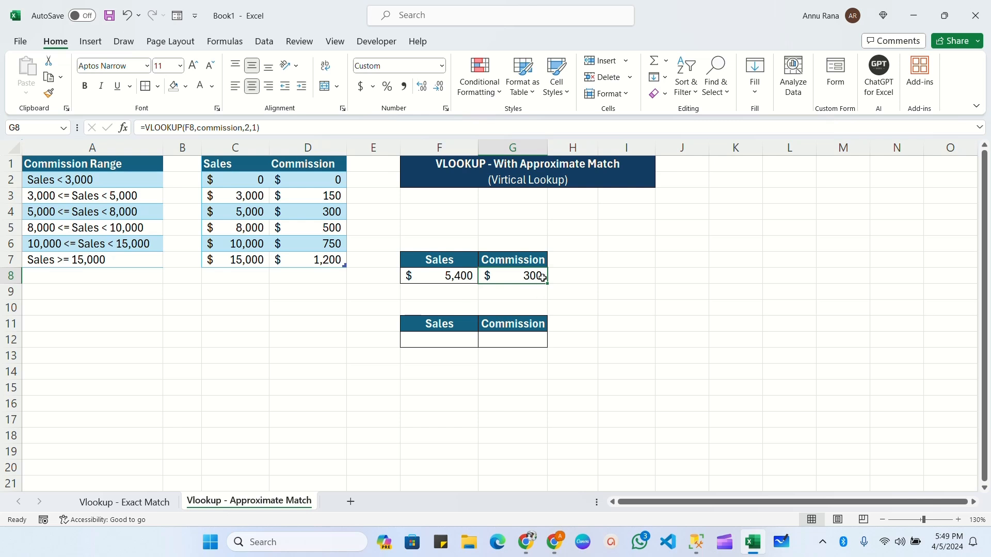
pyautogui.moveTo(240, 212); pyautogui.dragTo(309, 212)
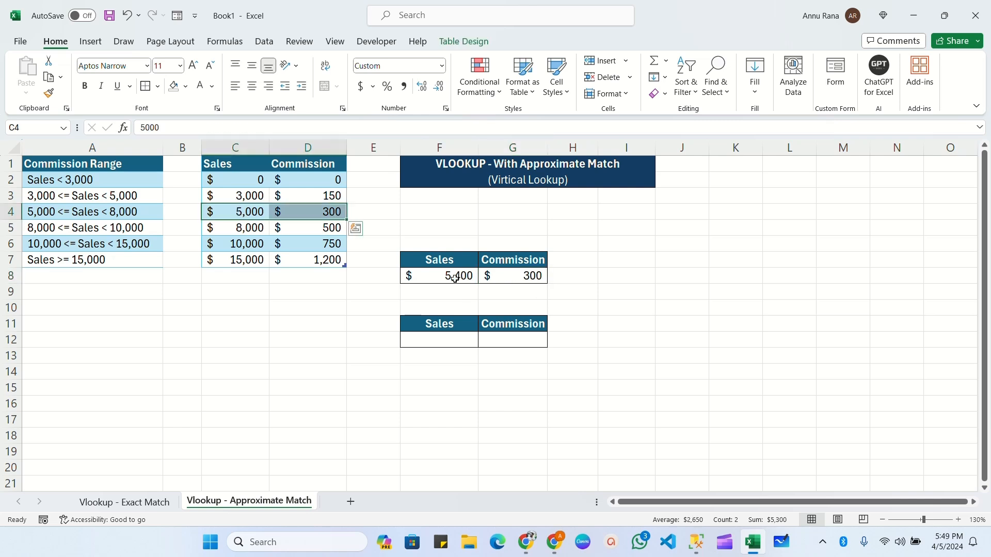
pyautogui.click(255, 217)
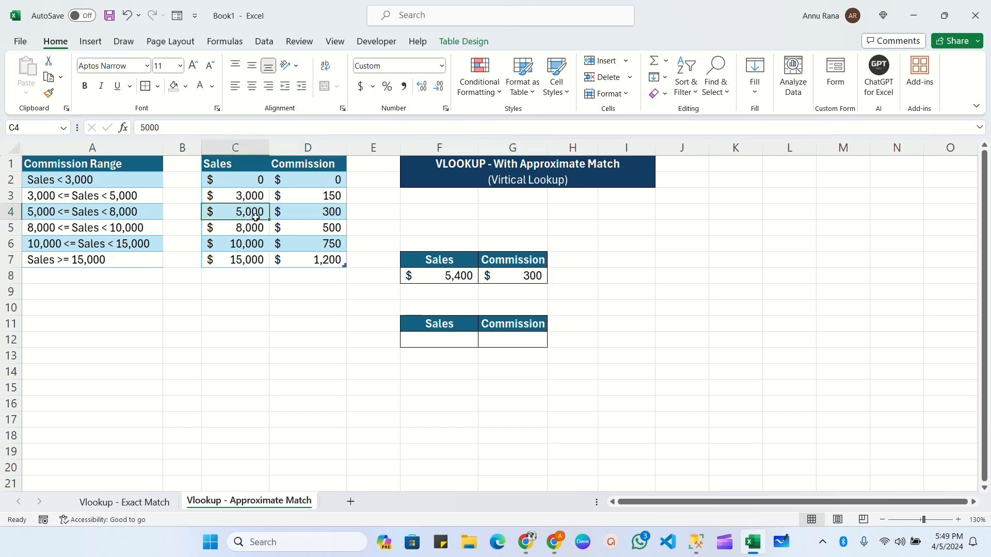
pyautogui.click(240, 230)
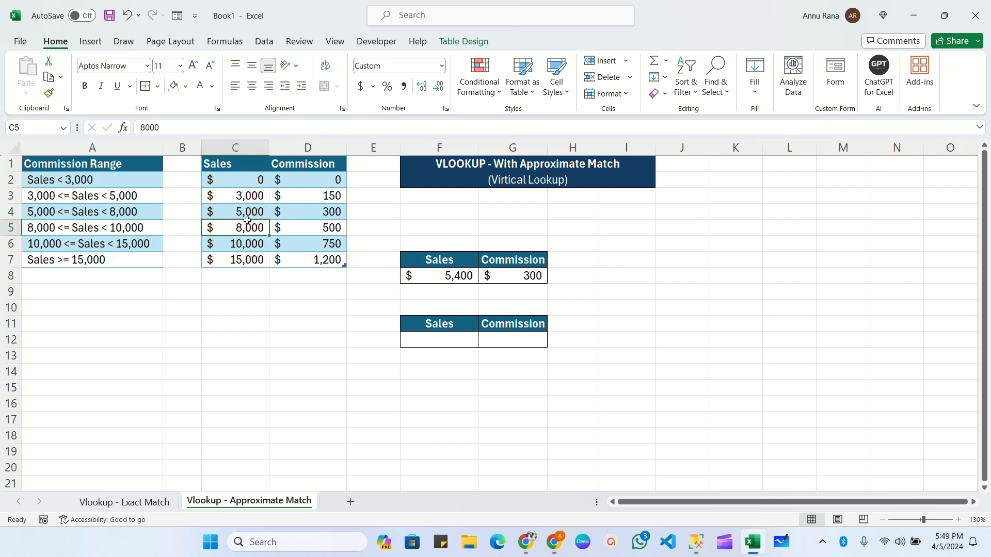
pyautogui.moveTo(247, 221); pyautogui.dragTo(261, 217)
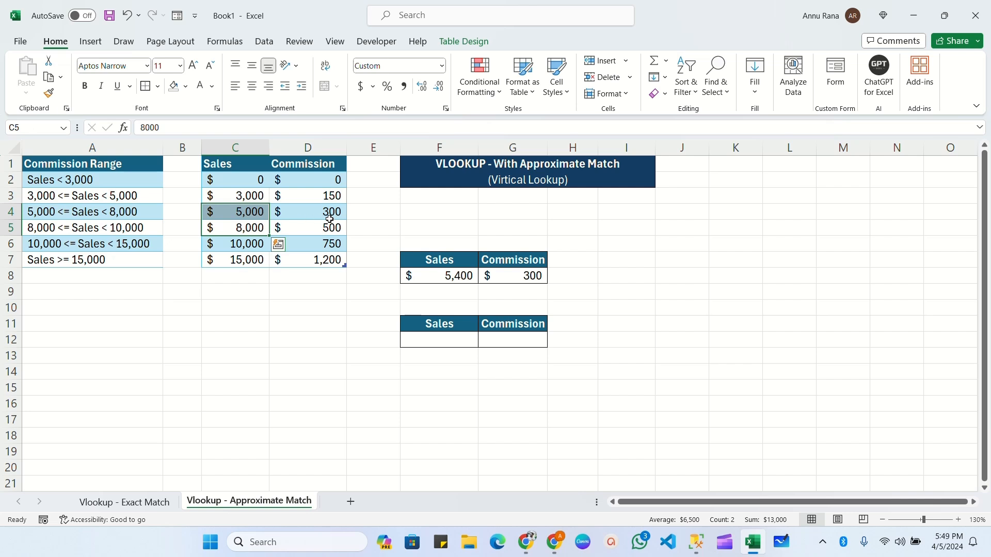
pyautogui.click(294, 214)
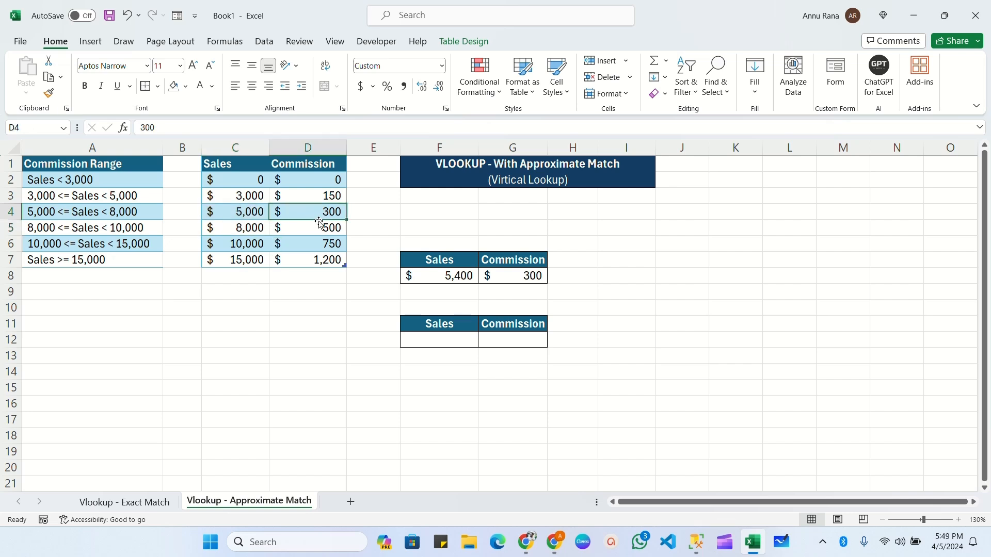
# Step: Enter 5000 as the sales amount in F12 and =VLOOKUP(F12,commission,2), without a range_lookup argument, in G12
pyautogui.click(453, 340)
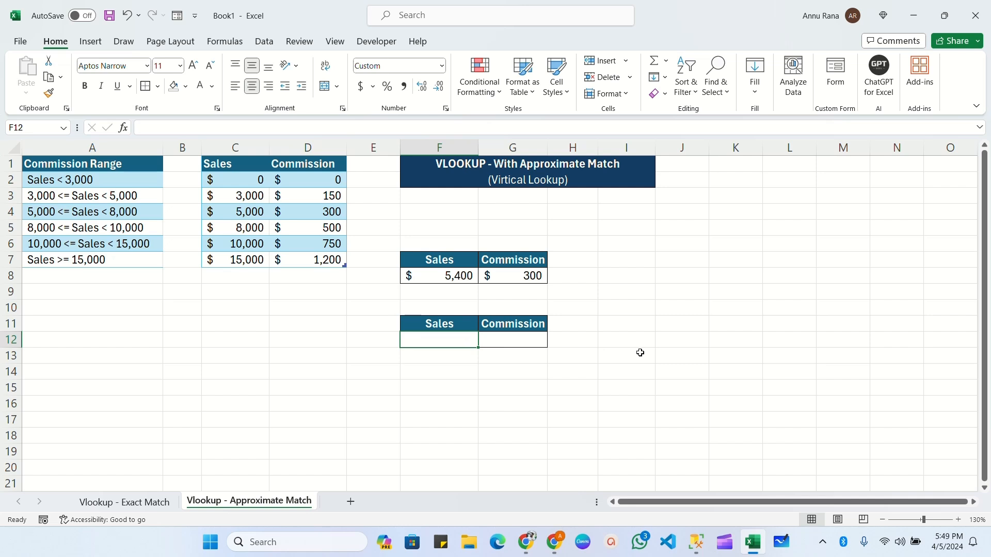
pyautogui.write('5000')
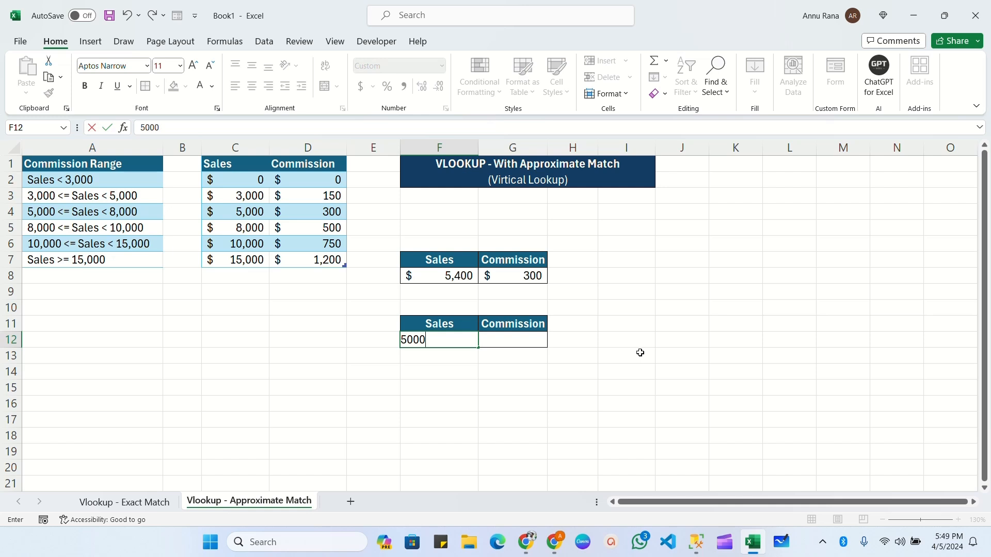
pyautogui.press('Tab')
pyautogui.write('=V')
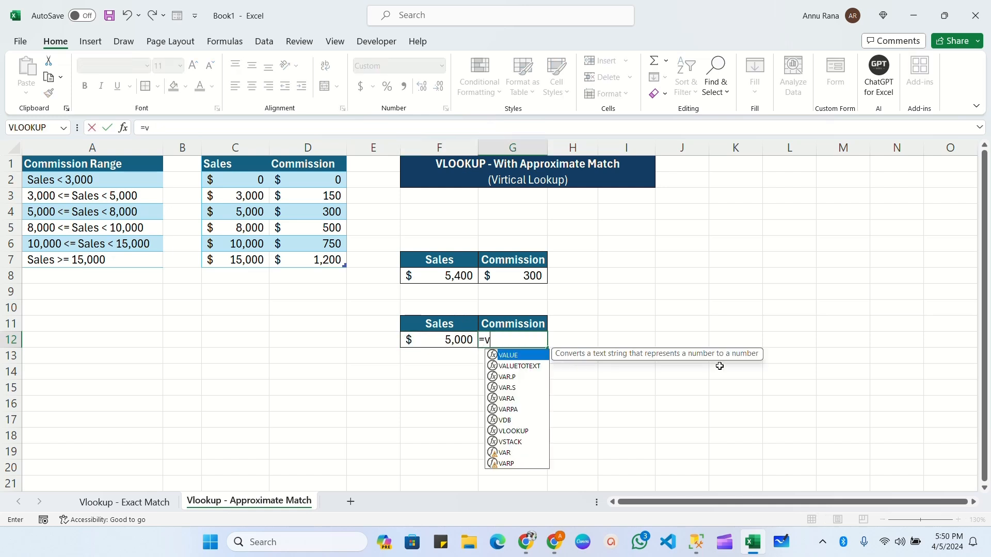
pyautogui.write('L')
pyautogui.press('Tab')
pyautogui.click(437, 339)
pyautogui.write(',commission,')
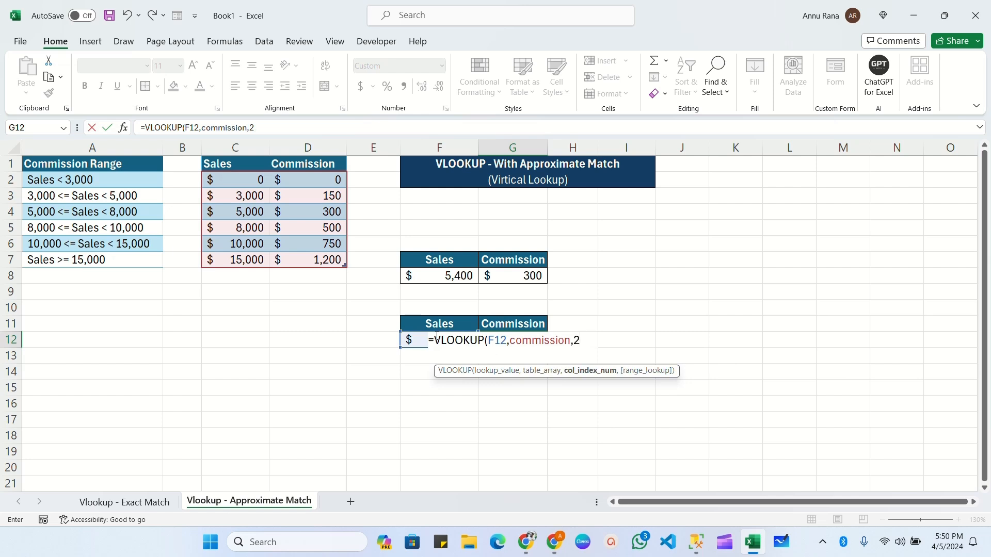
pyautogui.write('2)')
pyautogui.press('Return')
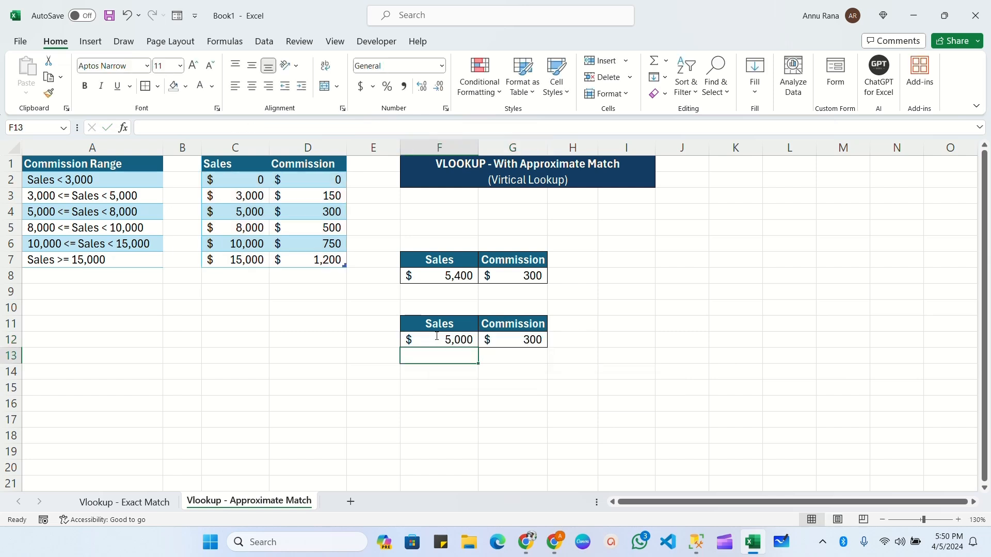
# Step: Check the commission in G12 against the 5,000 row of the lookup table
pyautogui.click(527, 341)
pyautogui.moveTo(238, 209); pyautogui.dragTo(309, 211)
pyautogui.click(526, 344)
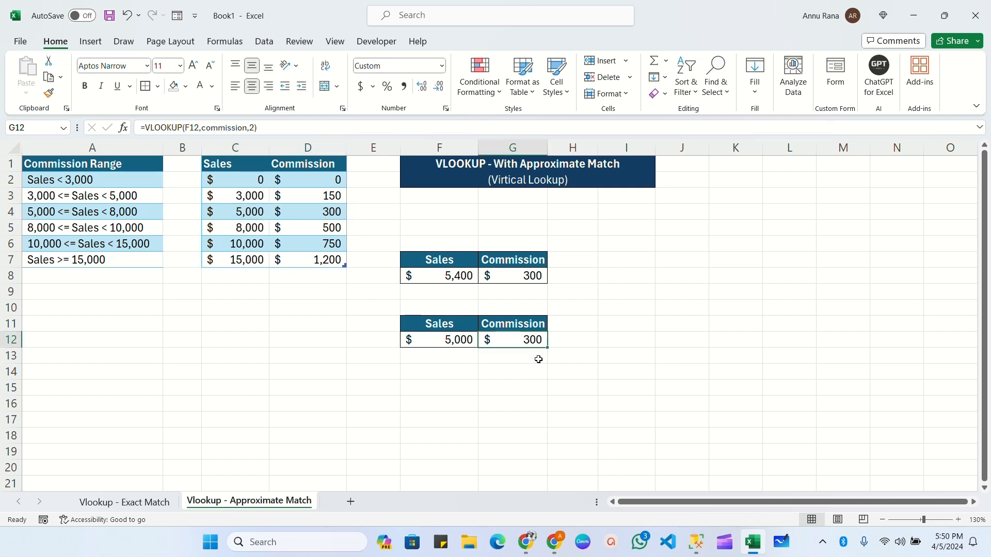
# Step: Set the sales amount in F12 to 8500 and compare the commission with the 8,000 and 10,000 rows of the lookup table
pyautogui.click(452, 341)
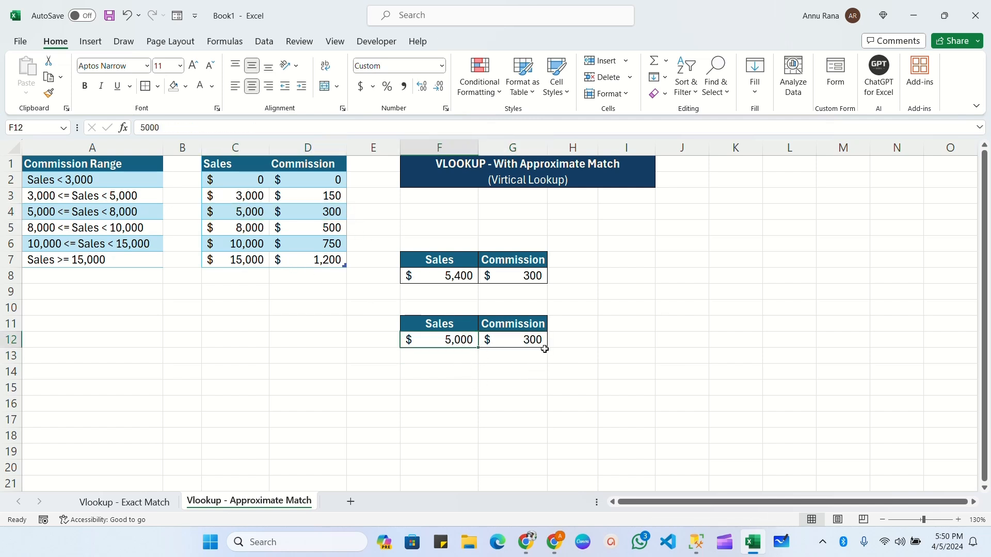
pyautogui.write('8500')
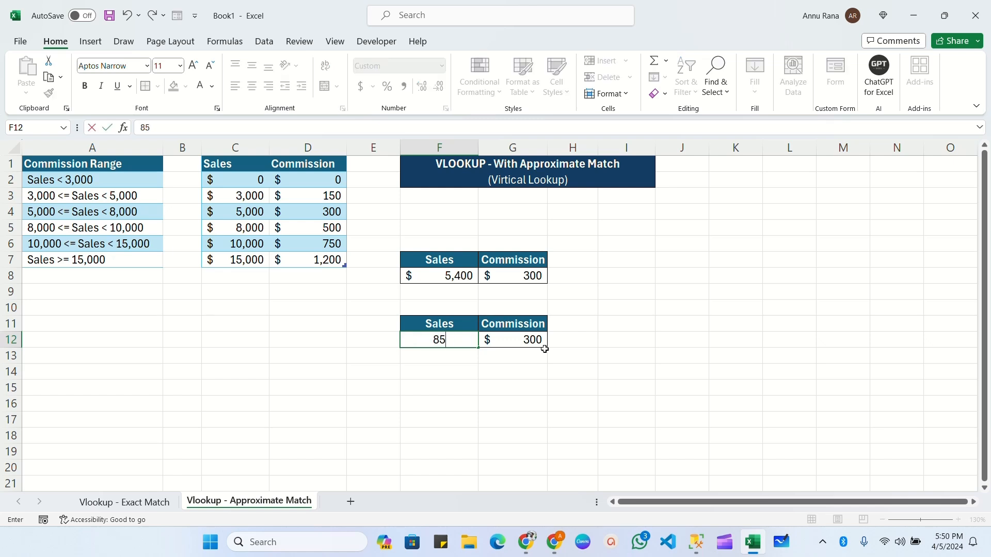
pyautogui.click(530, 339)
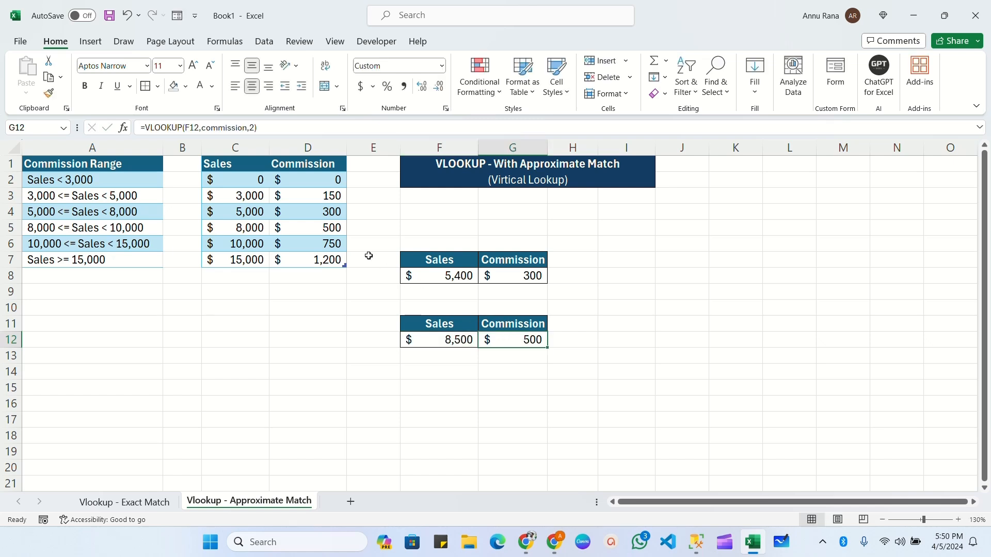
pyautogui.moveTo(240, 227); pyautogui.dragTo(236, 240)
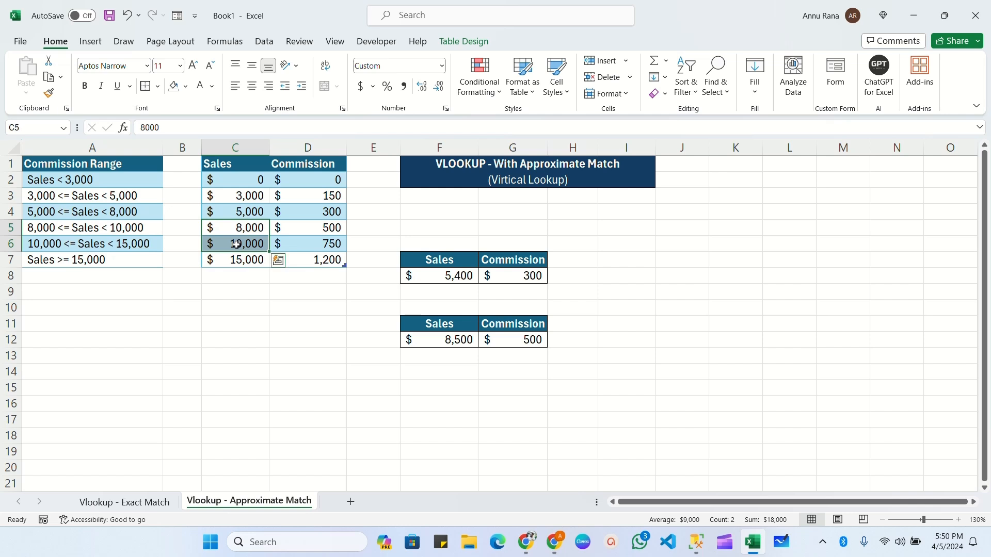
pyautogui.click(316, 228)
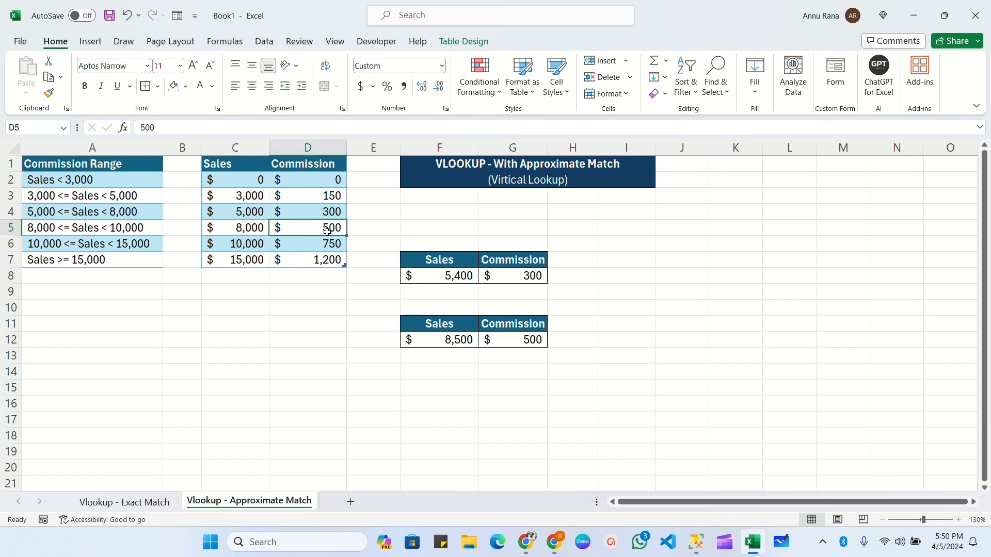
# Step: Inspect the arguments of the VLOOKUP formula in G12, including the omitted range_lookup, and leave the formula as it is
pyautogui.click(524, 335)
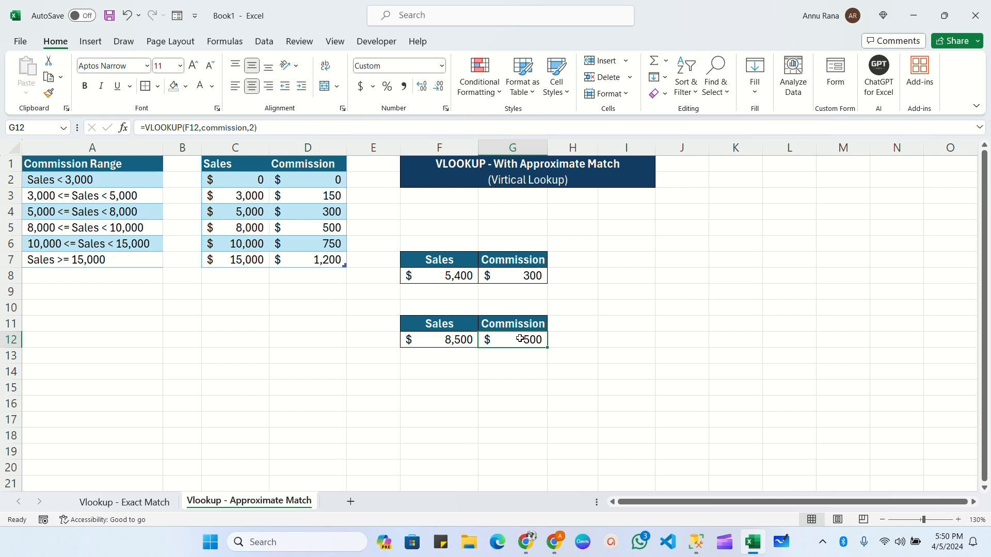
pyautogui.doubleClick(522, 339)
pyautogui.click(577, 339)
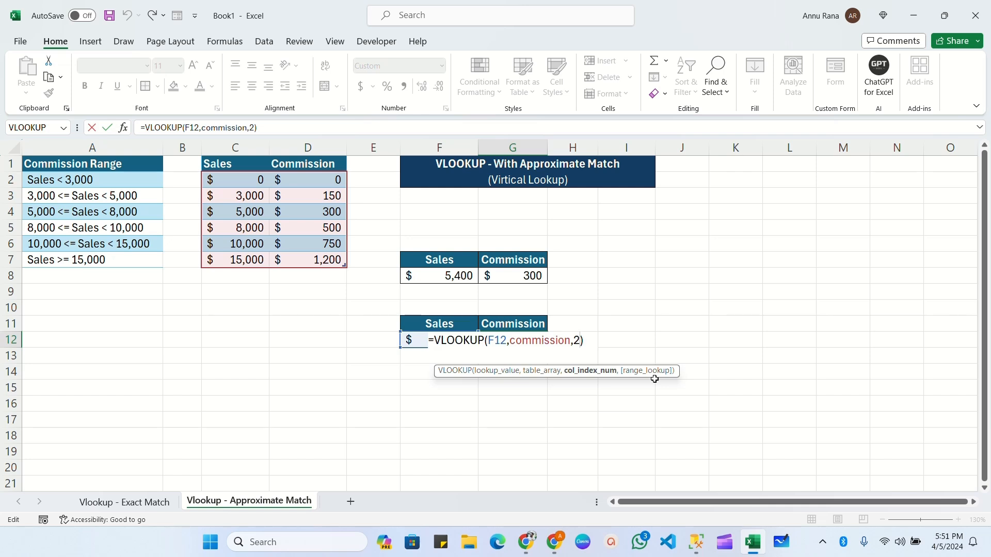
pyautogui.click(321, 335)
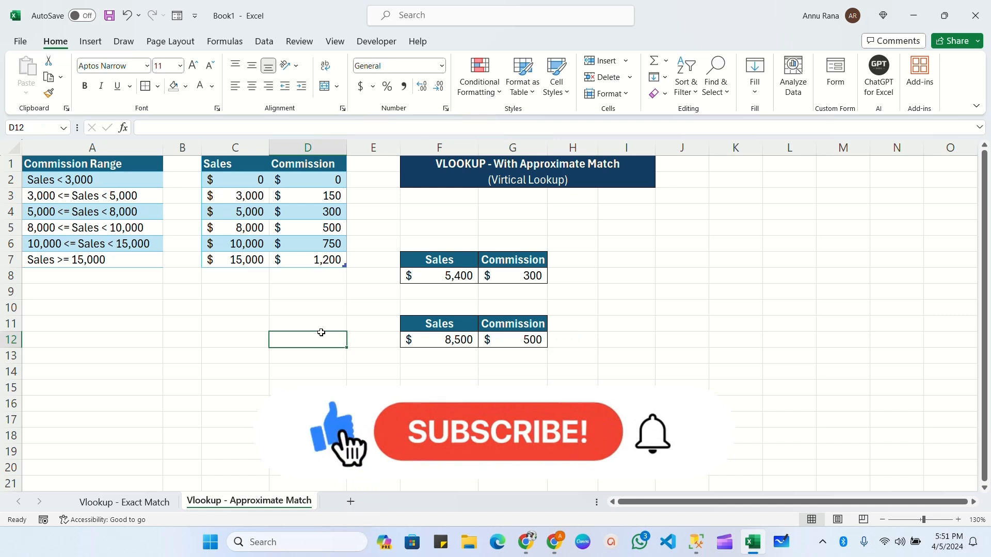